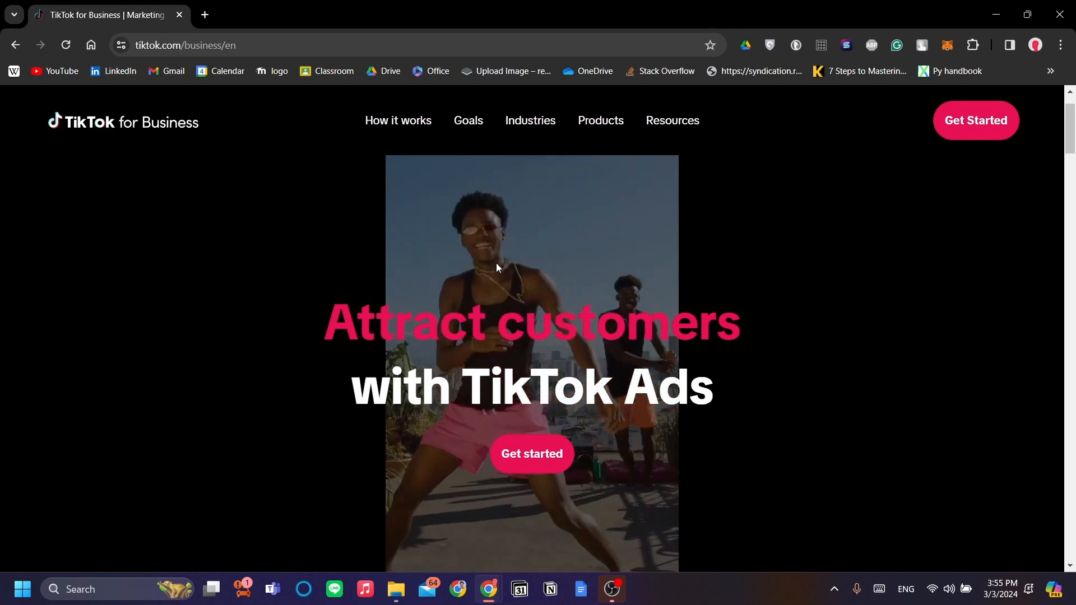
# - Search the web for "tiktok business" and open the TikTok for Business site from the results
pyautogui.click(220, 45)
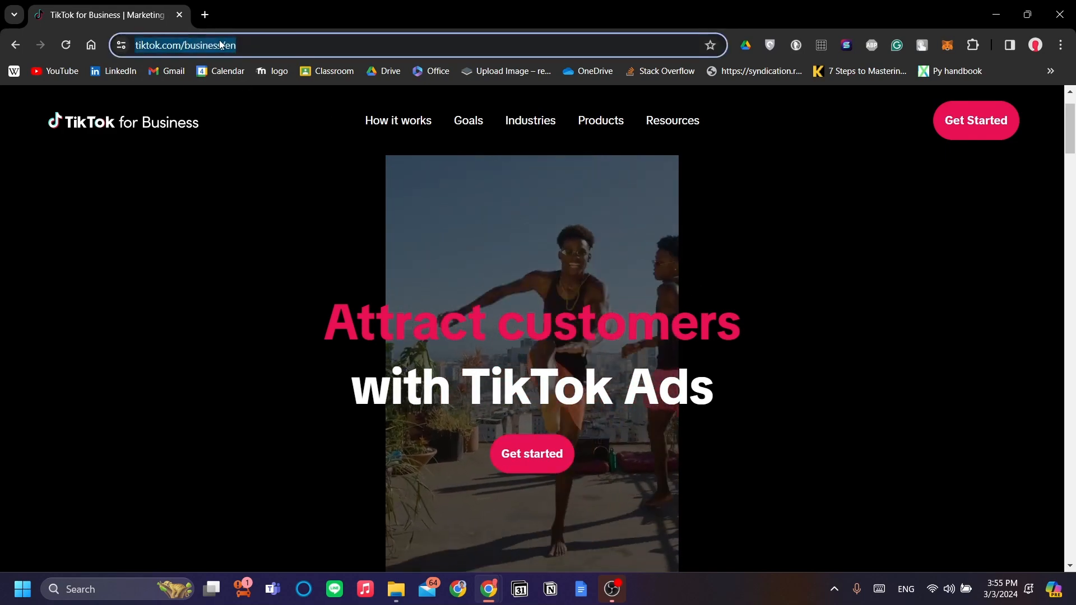
pyautogui.write('tiktok')
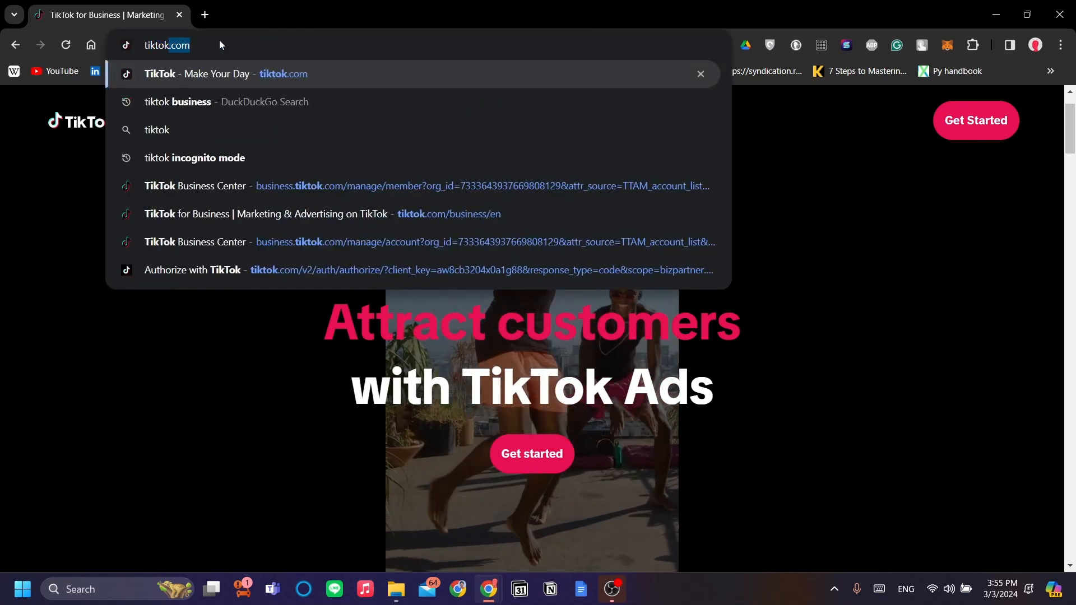
pyautogui.hotkey('ctrl', 'a')
pyautogui.write('tiktok bu')
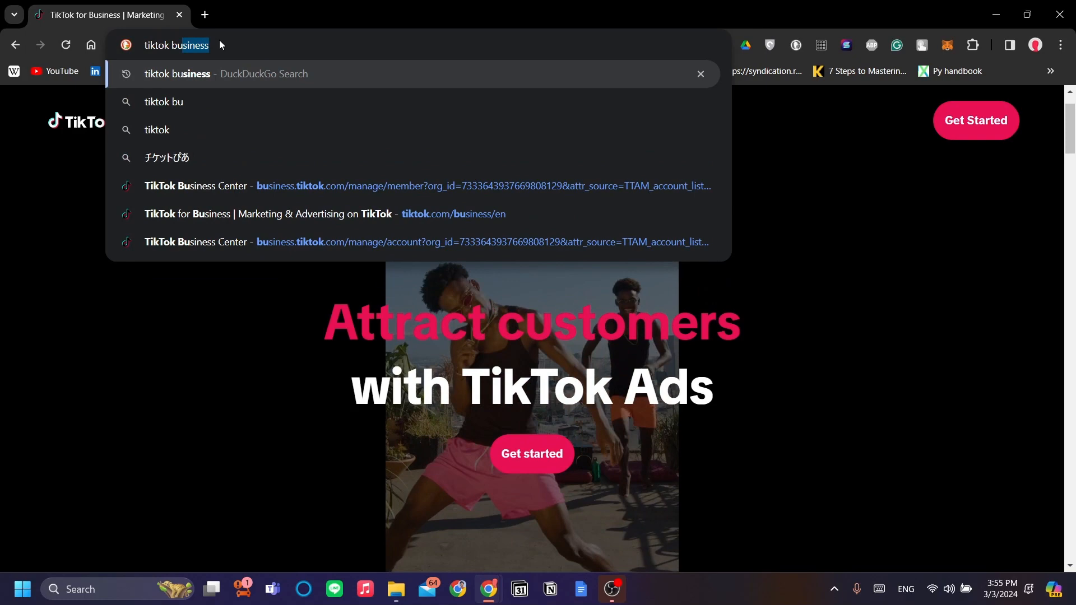
pyautogui.press('Return')
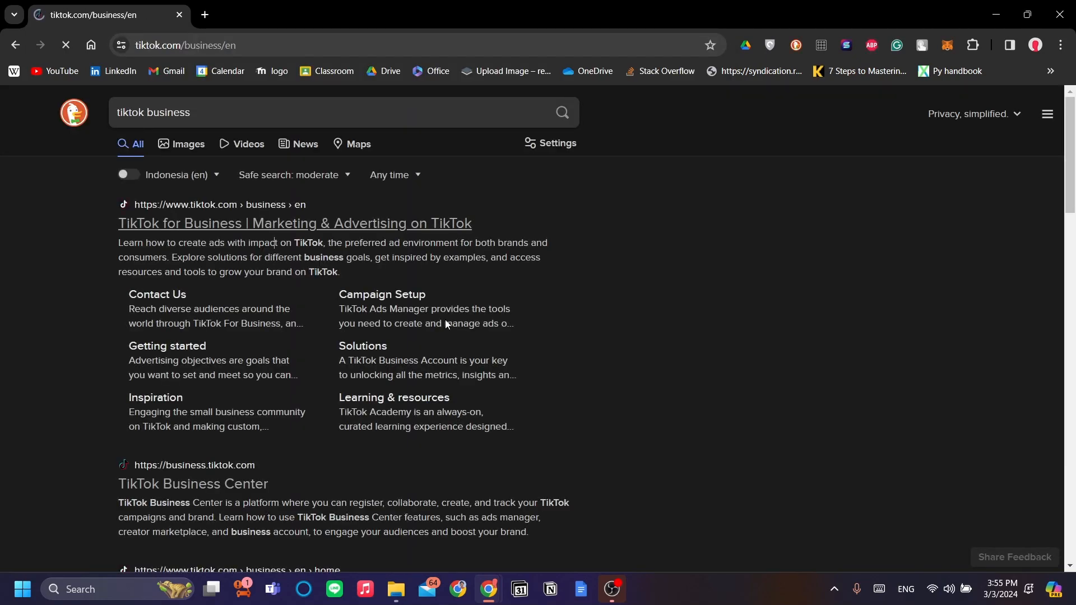
# - Get started with TikTok Ads from the homepage and expand the Business Center entry in the account selection
pyautogui.scroll(-1, 612, 355)
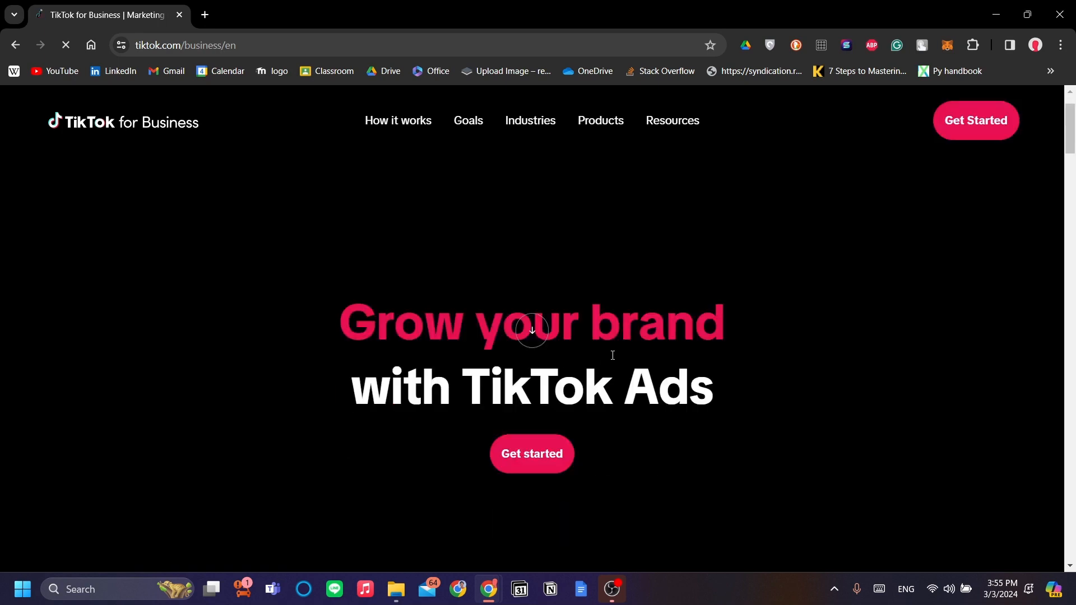
pyautogui.scroll(1, 634, 349)
pyautogui.scroll(-1, 635, 349)
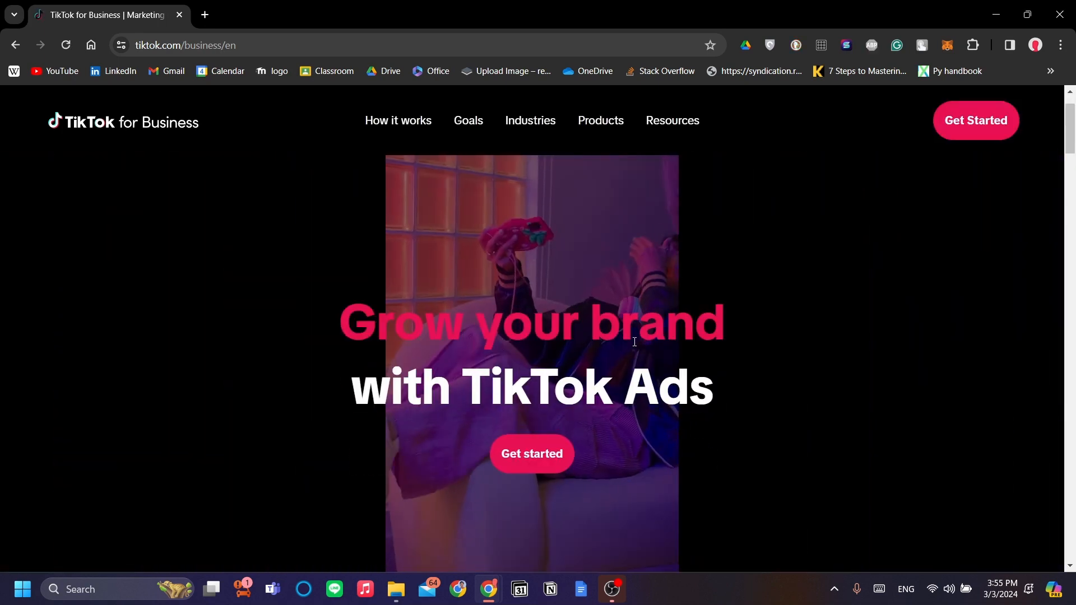
pyautogui.scroll(1, 631, 345)
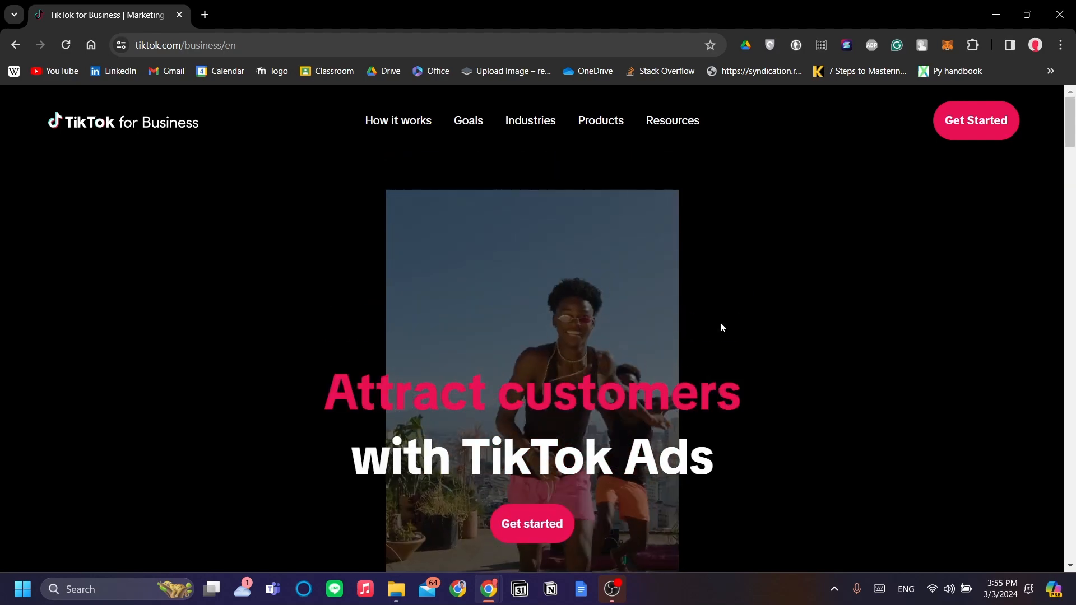
pyautogui.scroll(-1, 720, 321)
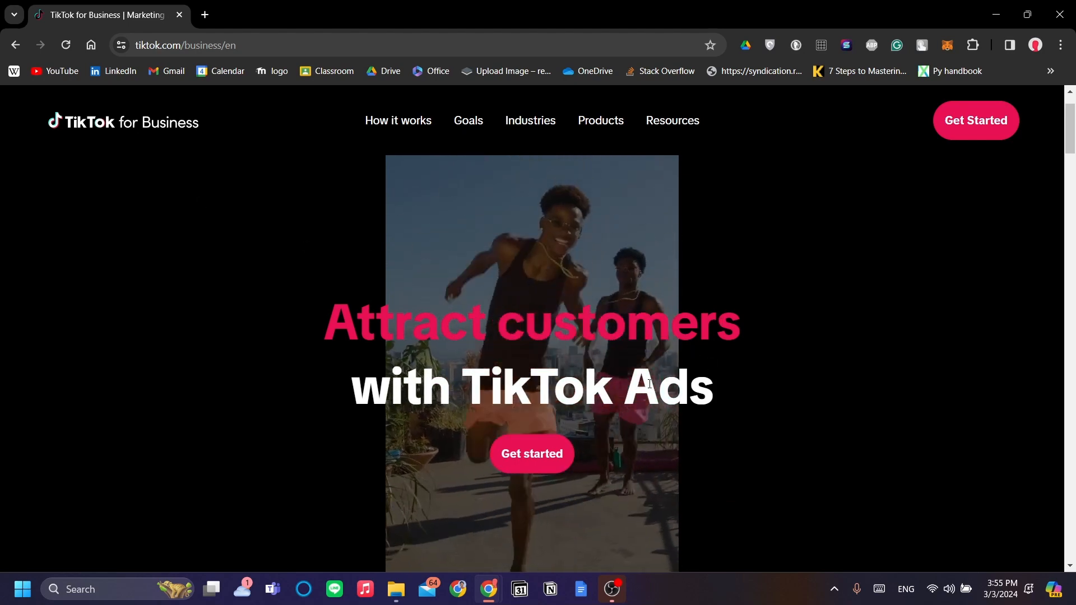
pyautogui.scroll(1, 659, 388)
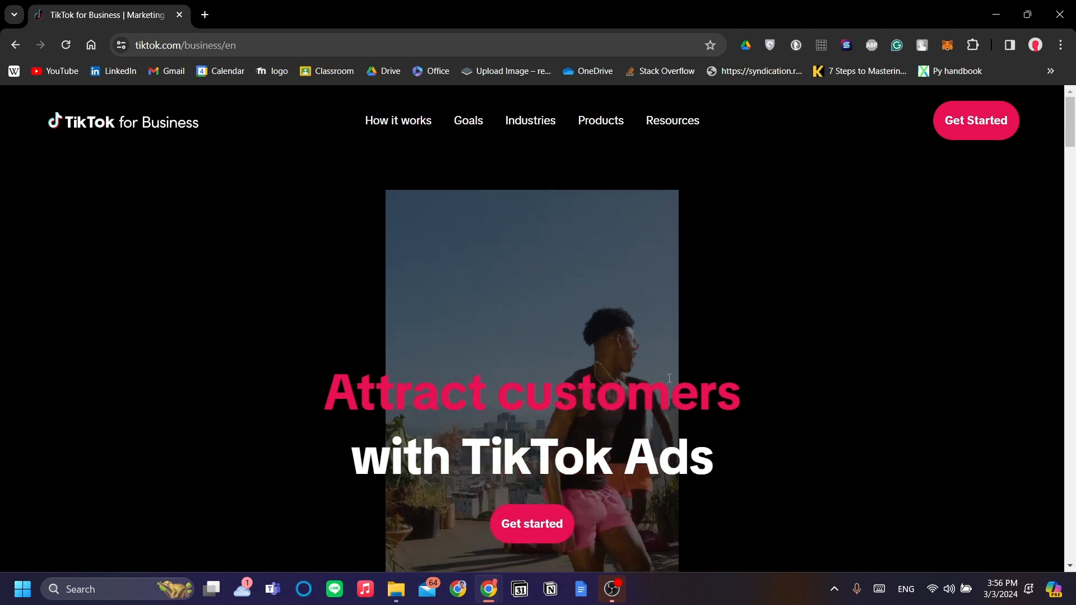
pyautogui.click(553, 527)
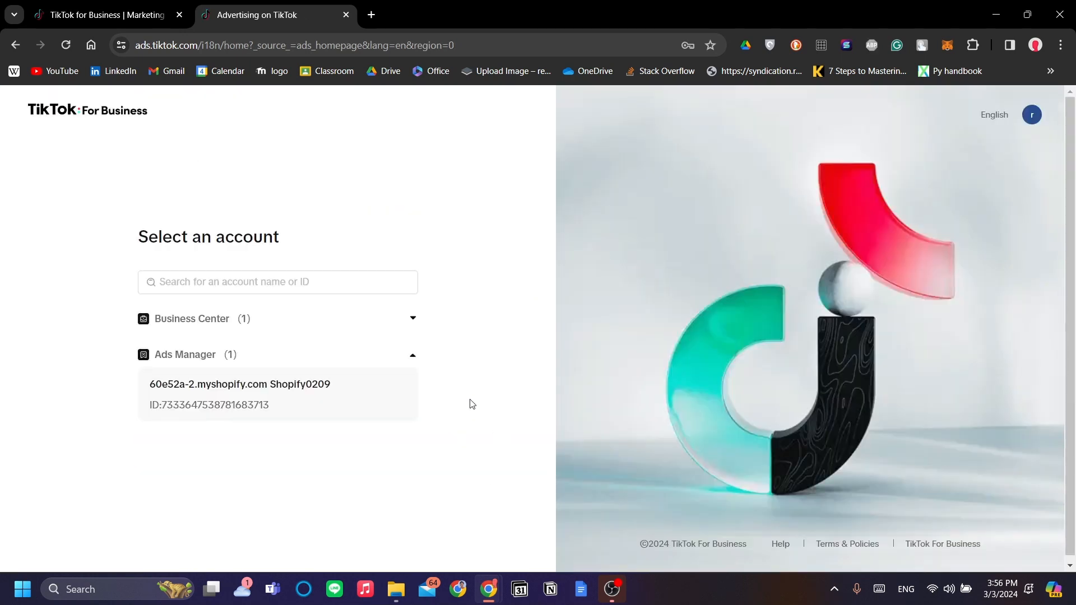
pyautogui.click(412, 321)
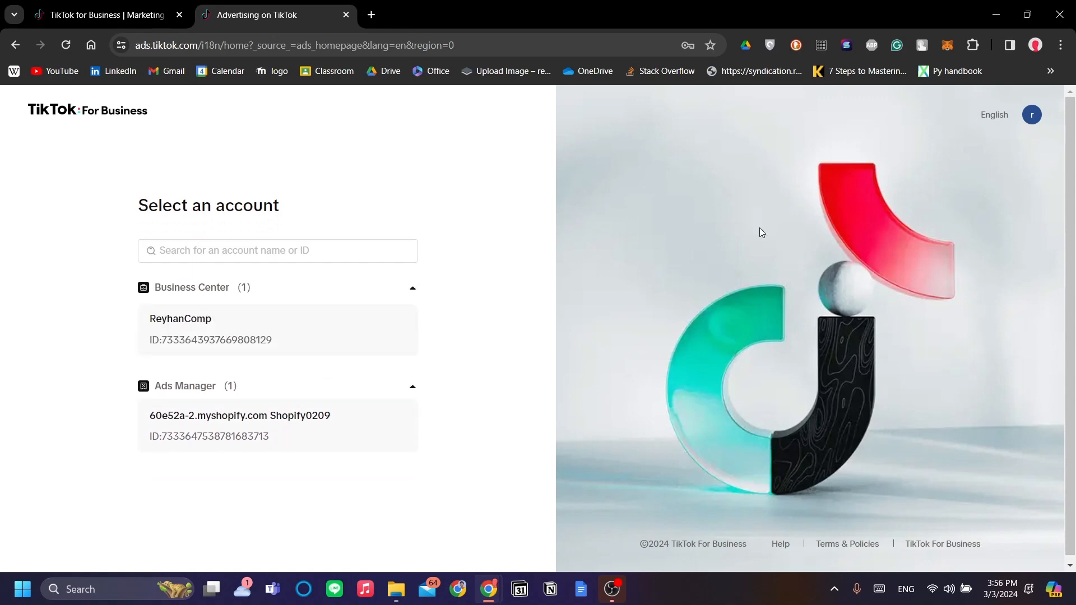
# - Log out of the current TikTok For Business account and go to the sign-up form
pyautogui.click(1034, 116)
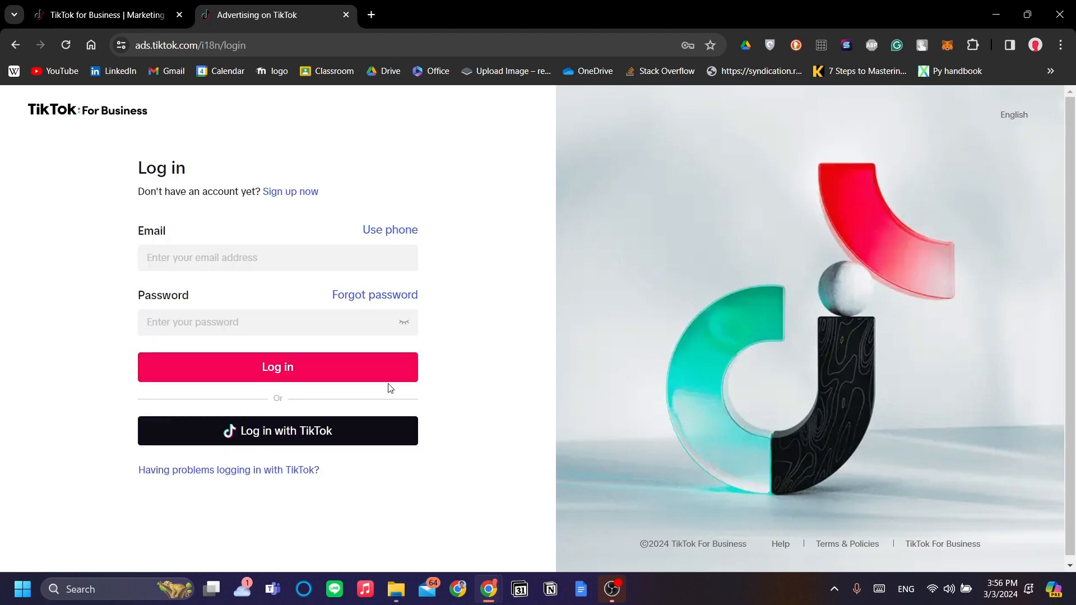
pyautogui.click(303, 271)
pyautogui.click(377, 172)
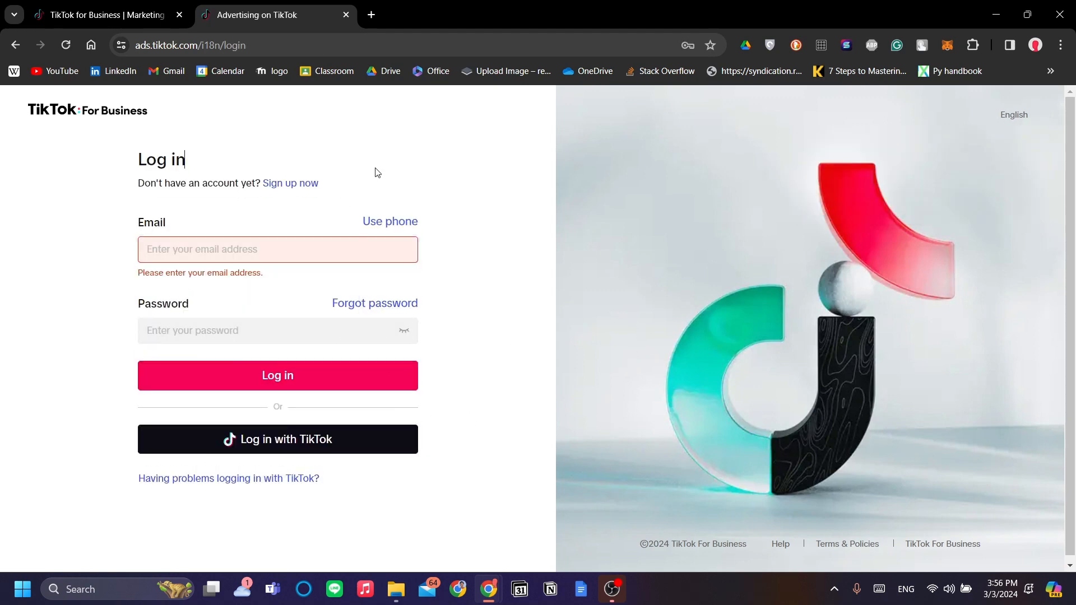
pyautogui.click(293, 184)
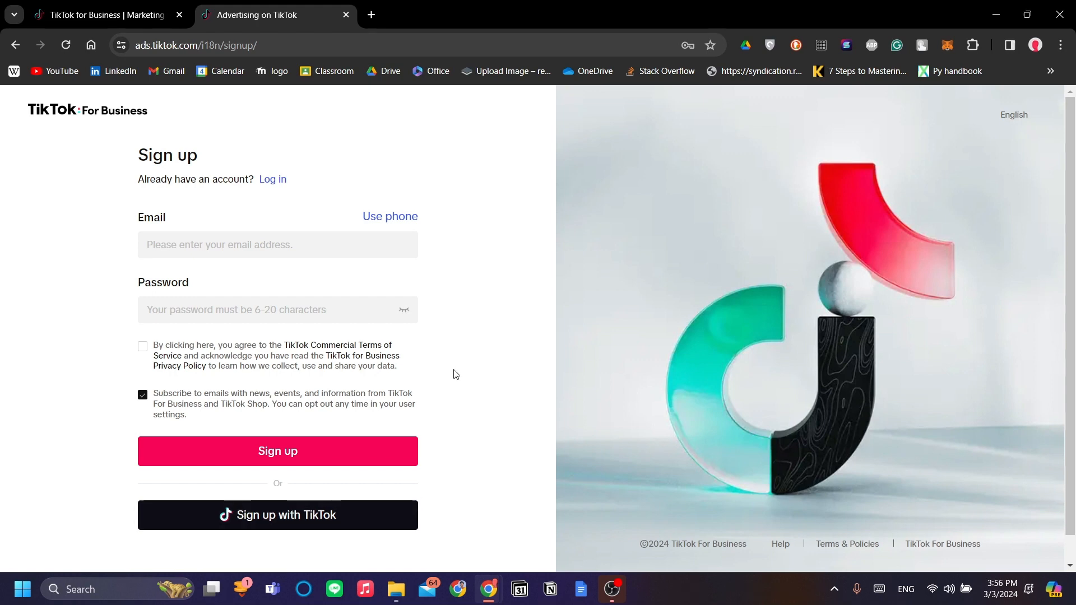
pyautogui.click(376, 511)
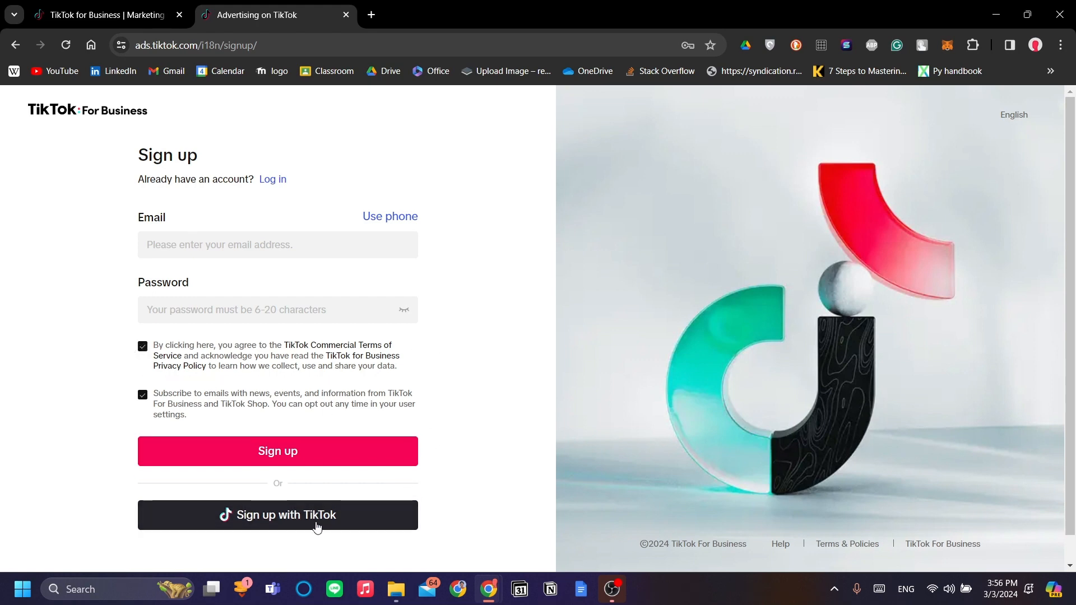
pyautogui.click(315, 526)
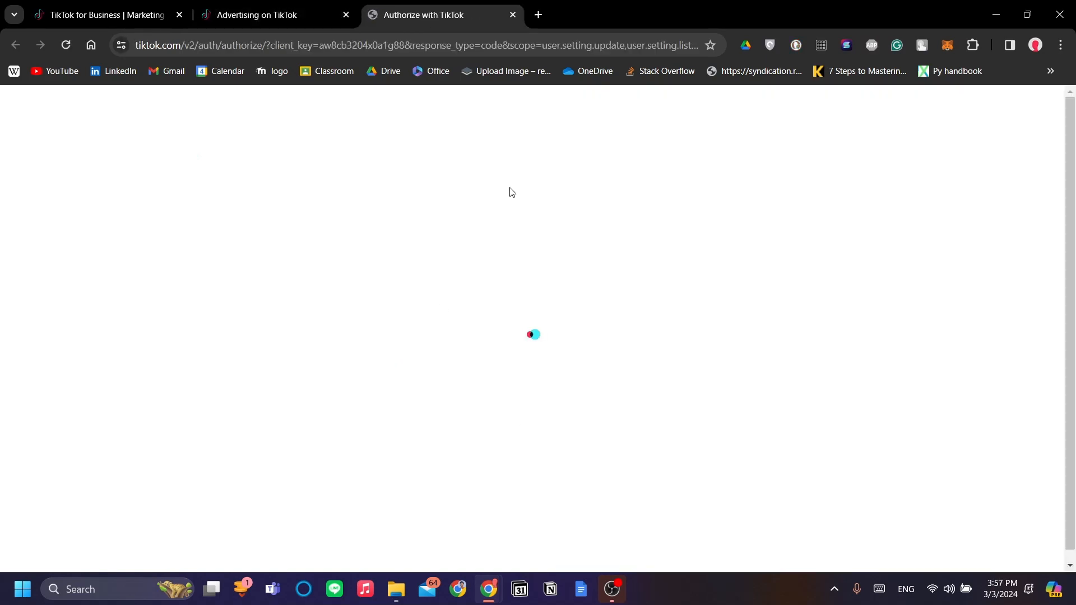
pyautogui.scroll(-5, 568, 348)
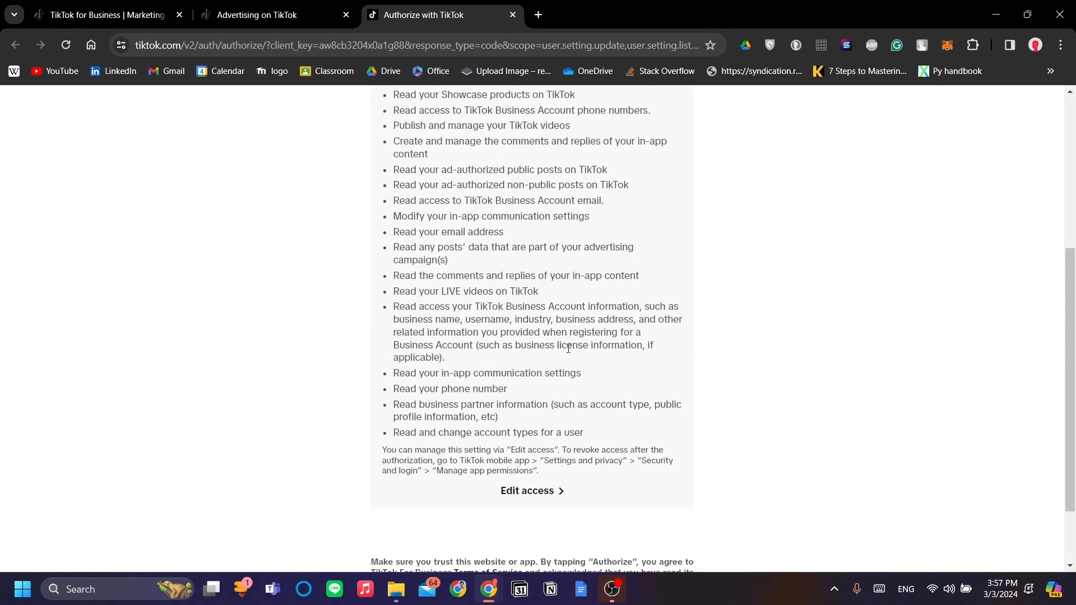
pyautogui.scroll(-2, 566, 476)
pyautogui.scroll(3, 571, 470)
pyautogui.scroll(-3, 515, 332)
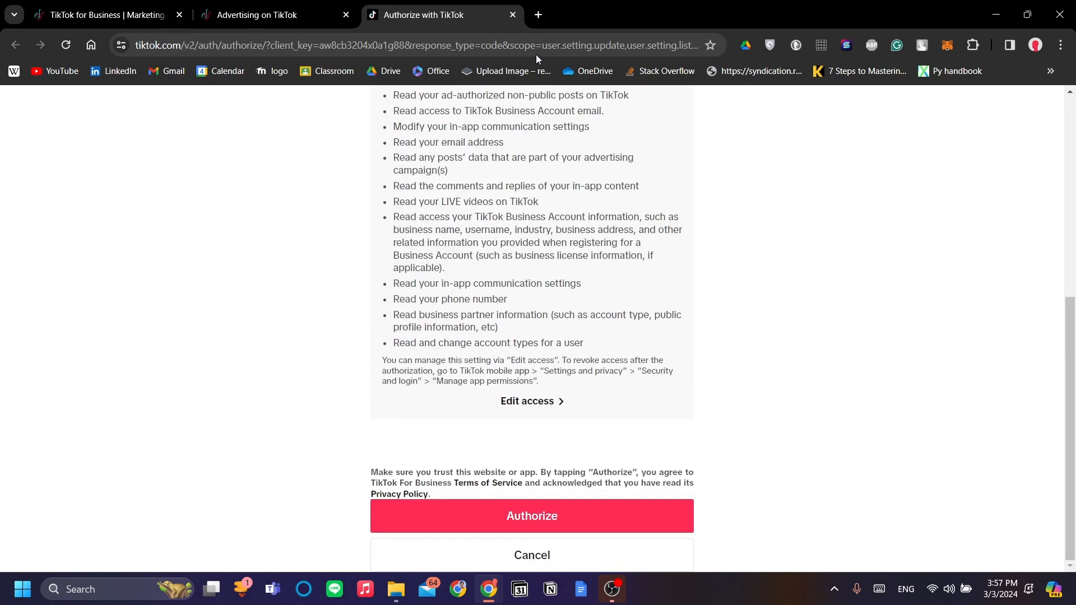
pyautogui.click(516, 20)
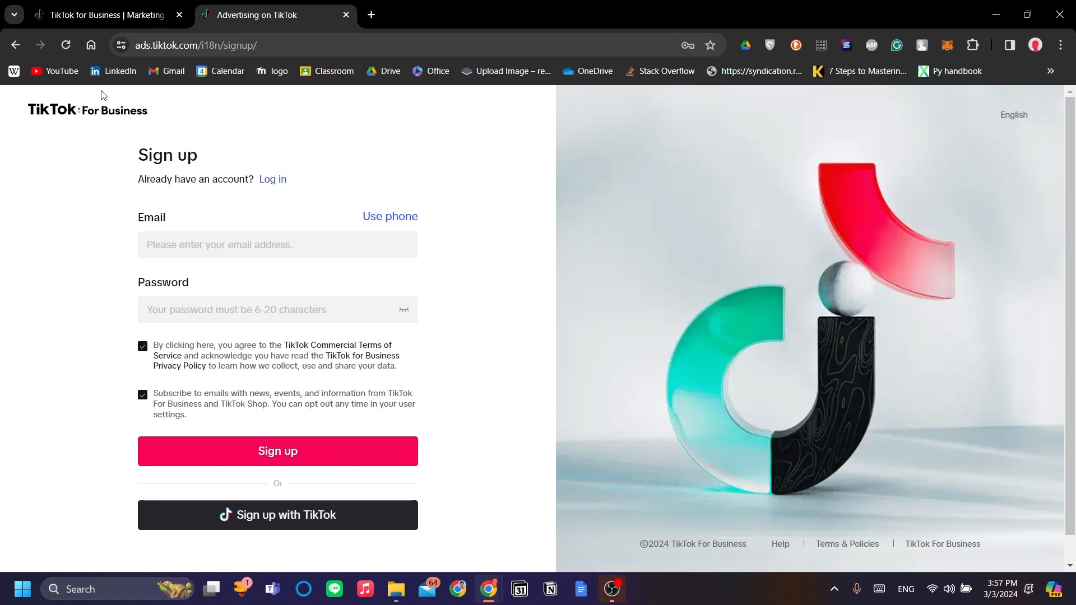
# - Open a fresh sign-up form from the TikTok for Business homepage and close the old sign-up page
pyautogui.click(110, 16)
pyautogui.click(548, 529)
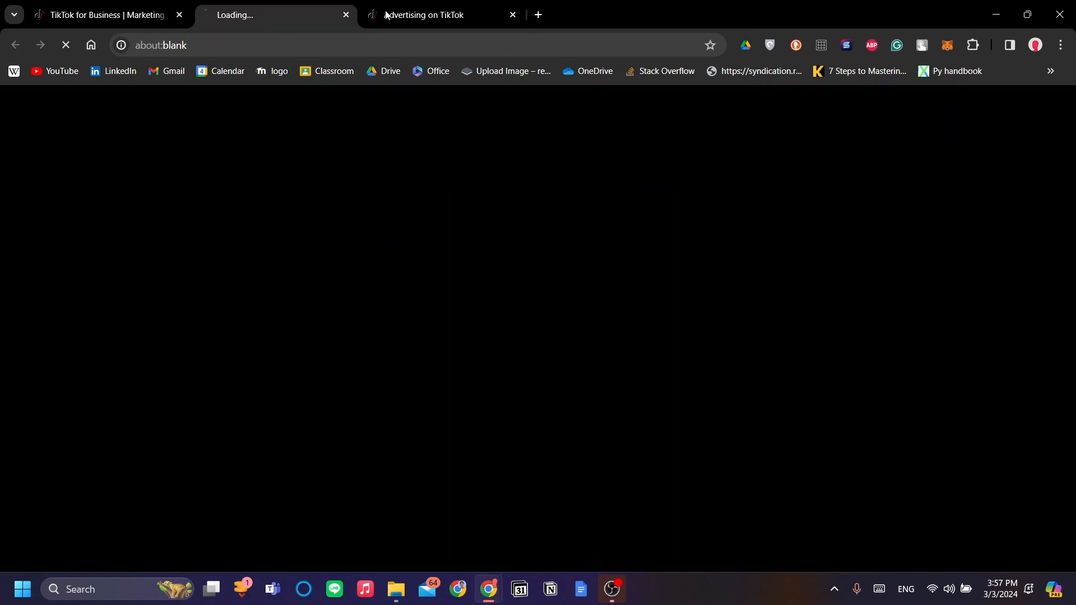
pyautogui.click(512, 15)
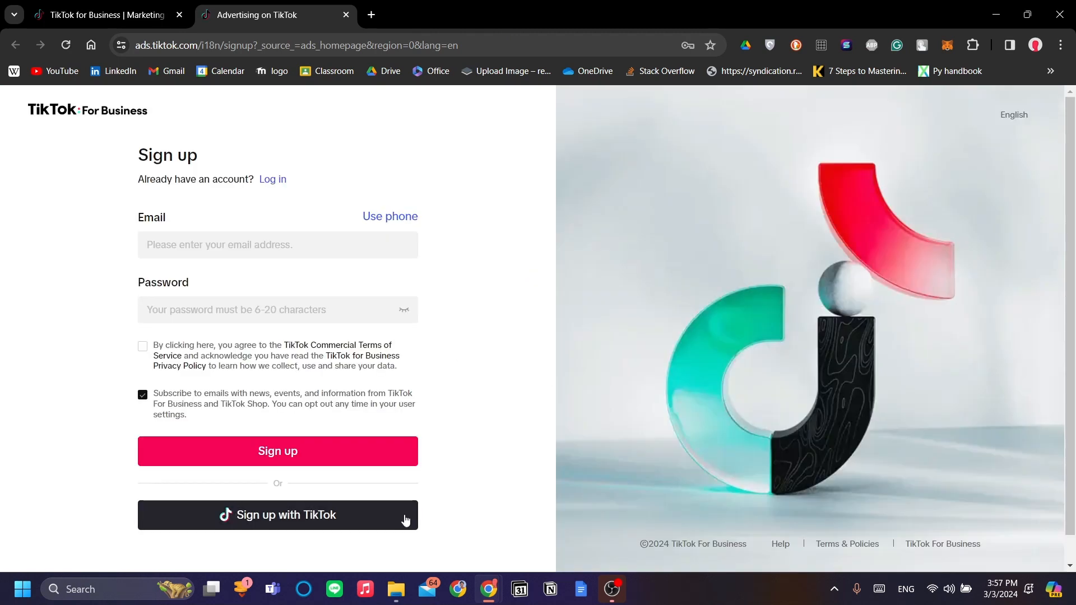
# - Agree to the TikTok Commercial Terms of Service and sign up with a TikTok account
pyautogui.click(410, 514)
pyautogui.scroll(-1, 537, 377)
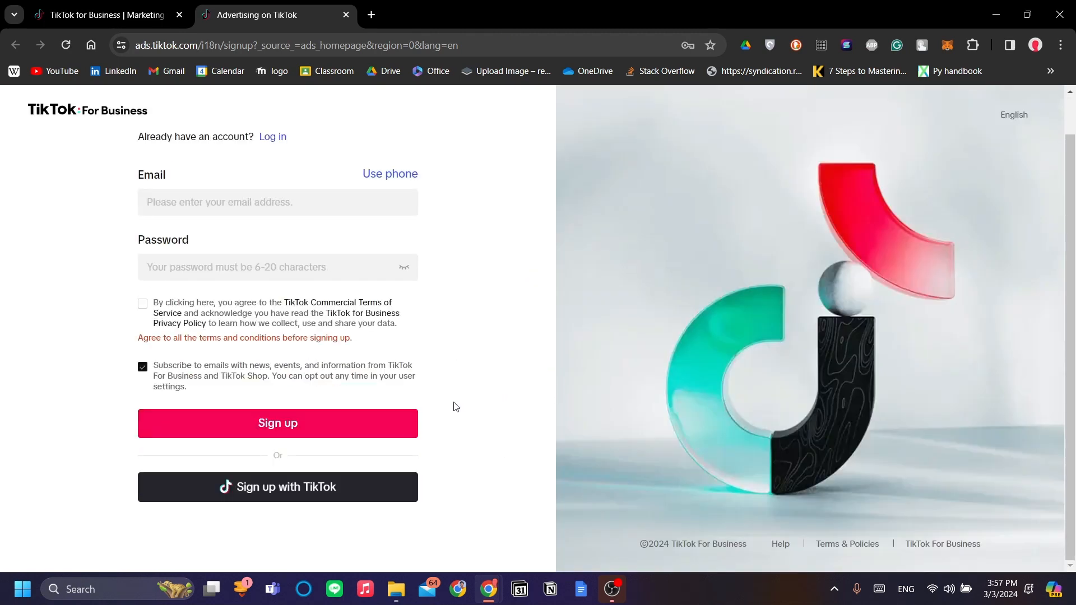
pyautogui.click(166, 306)
pyautogui.click(289, 493)
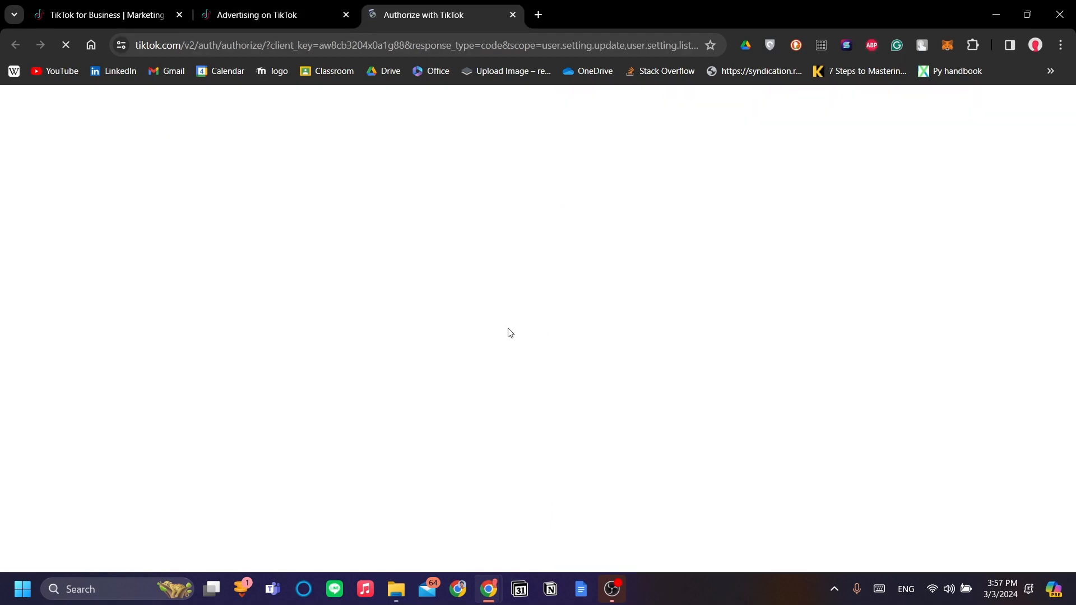
# - Review the permissions TikTok For Business requests and authorize its access to the TikTok account
pyautogui.scroll(-7, 538, 322)
pyautogui.scroll(6, 547, 400)
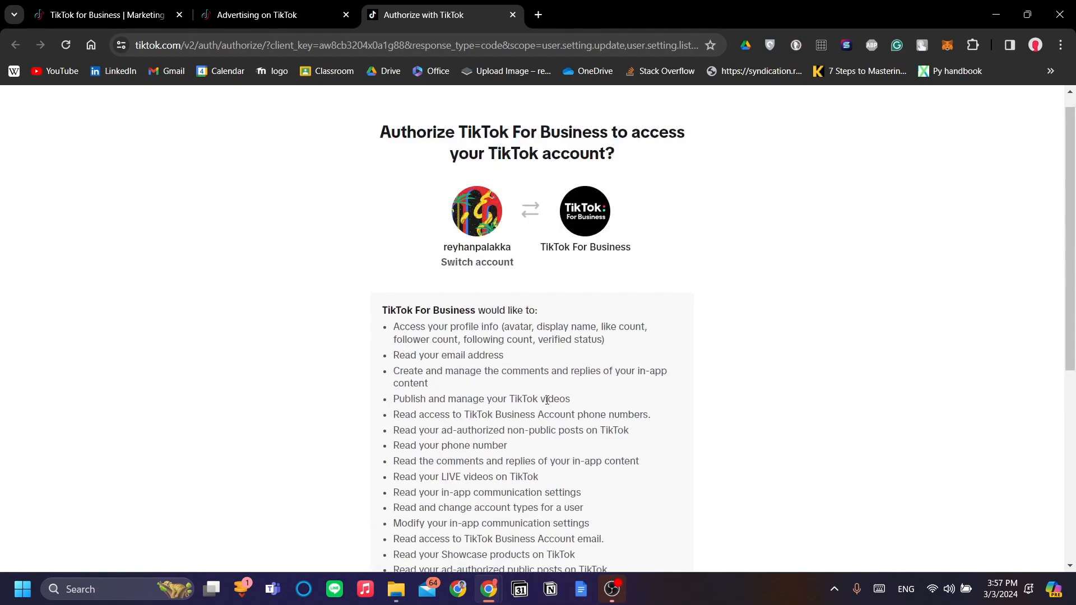
pyautogui.scroll(-7, 577, 448)
pyautogui.scroll(3, 610, 493)
pyautogui.scroll(-3, 519, 292)
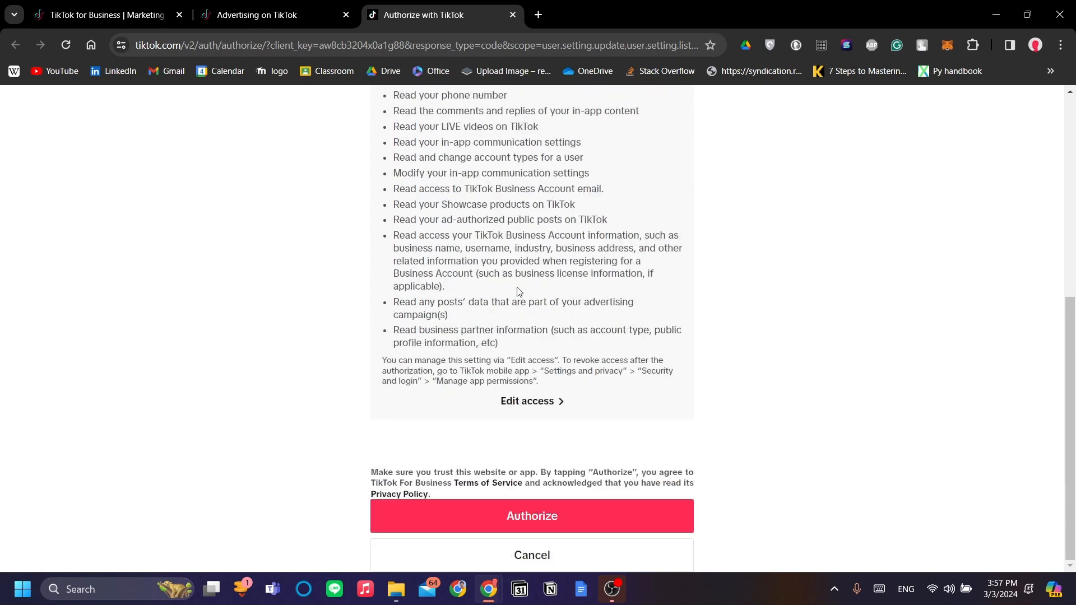
pyautogui.click(587, 511)
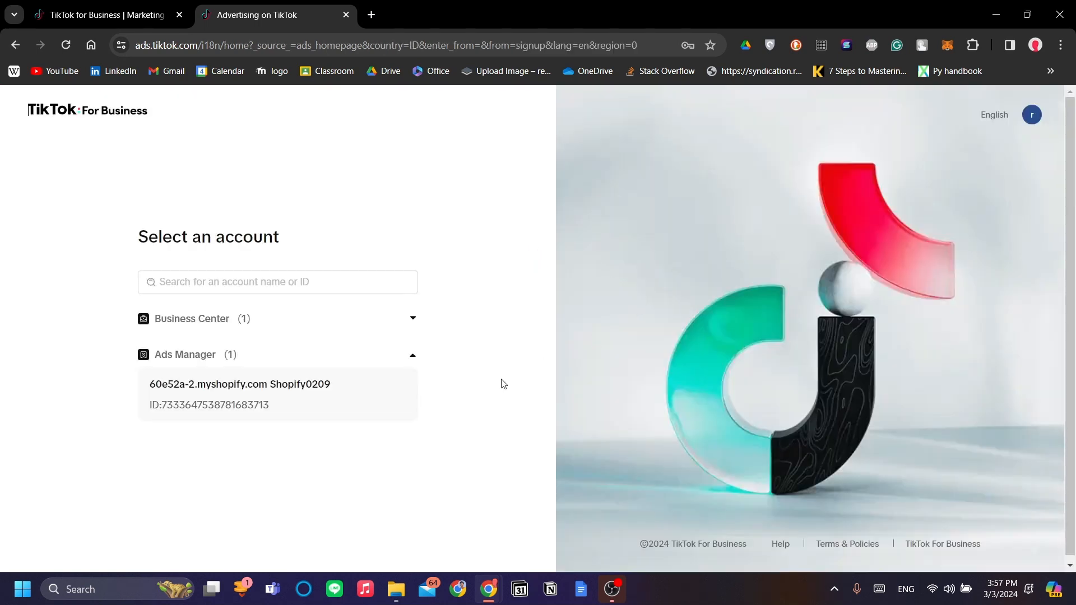
# - Select the existing Business Center account and show its advertiser accounts
pyautogui.click(415, 318)
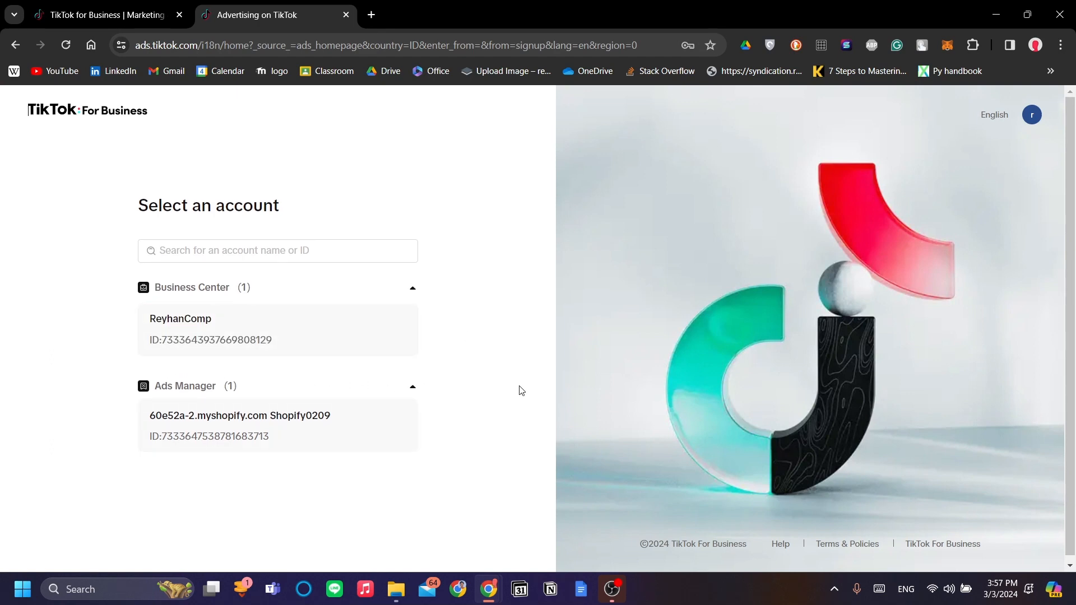
pyautogui.click(328, 336)
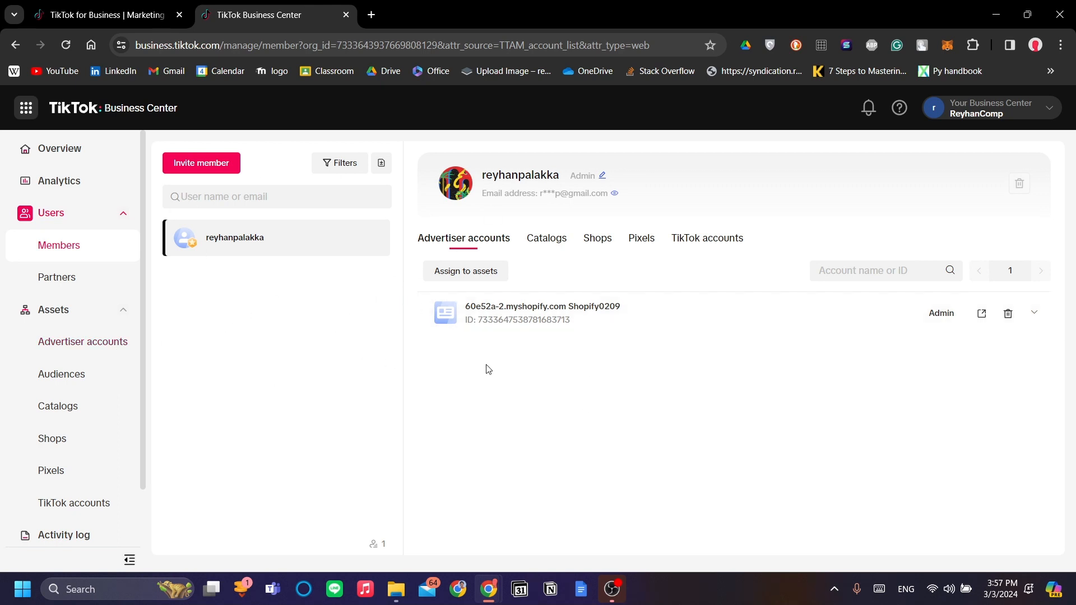
pyautogui.click(90, 352)
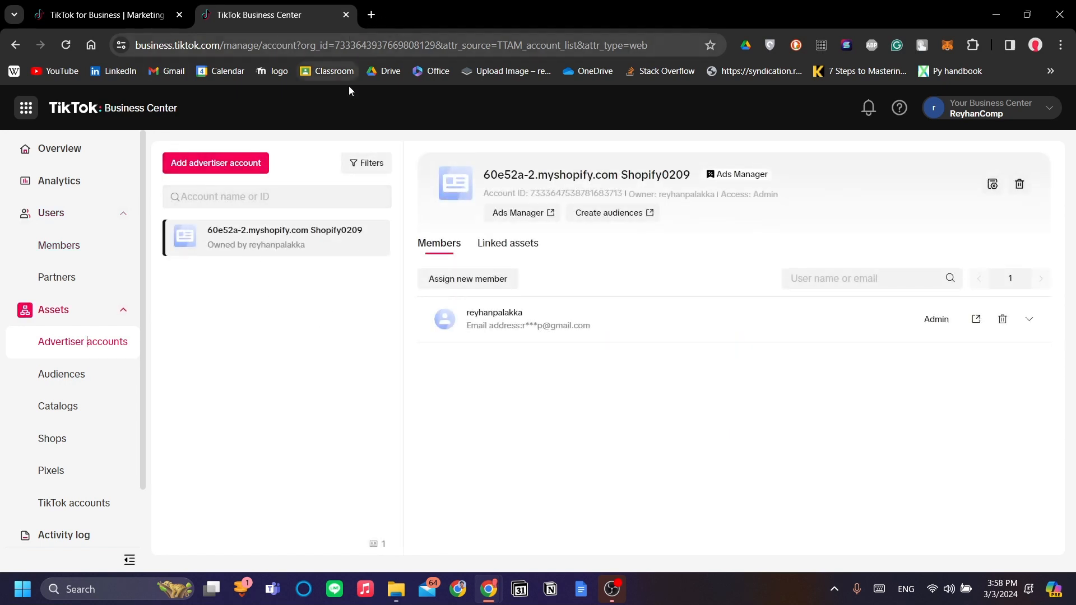
pyautogui.click(371, 14)
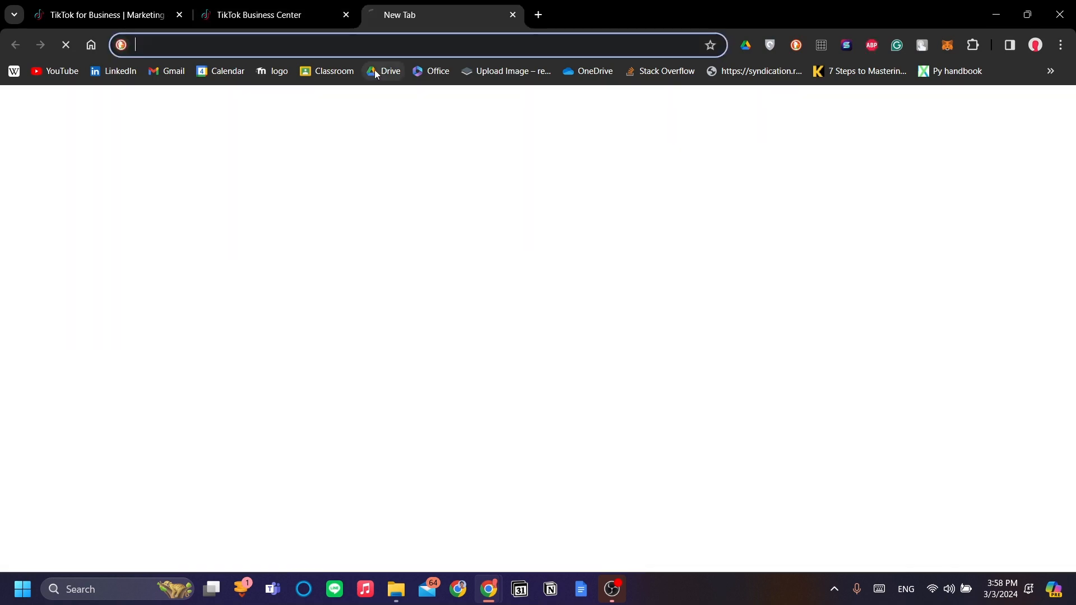
pyautogui.write('ads.t')
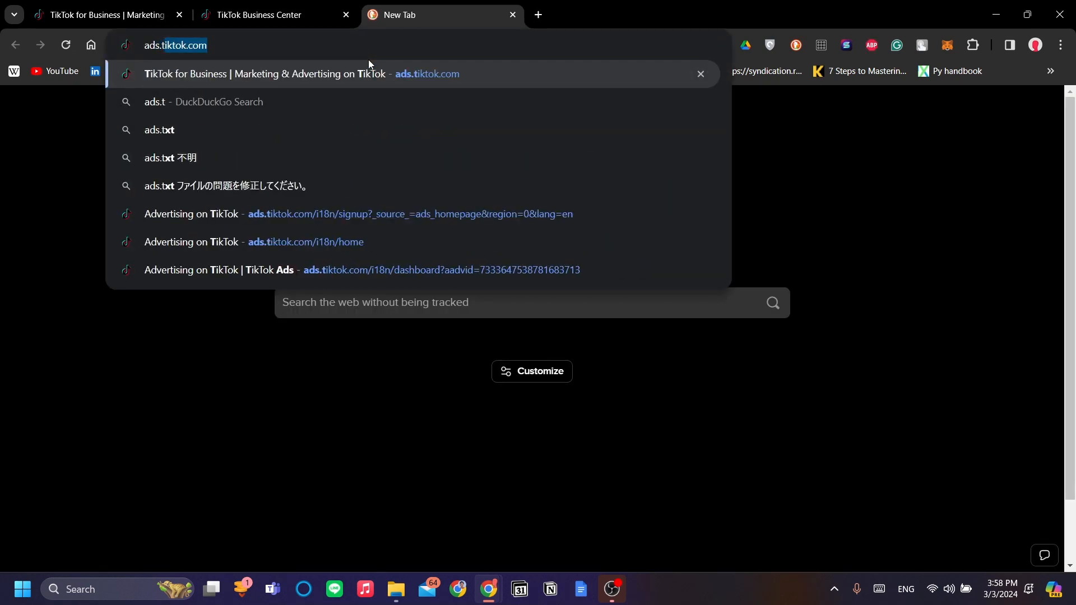
pyautogui.press('Escape')
pyautogui.click(275, 15)
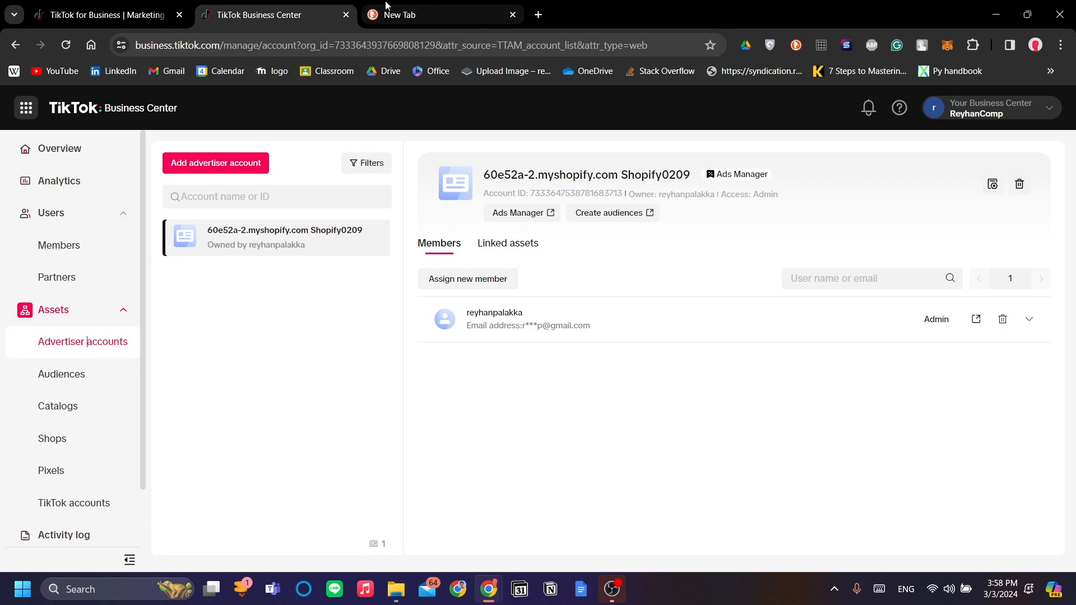
pyautogui.click(512, 15)
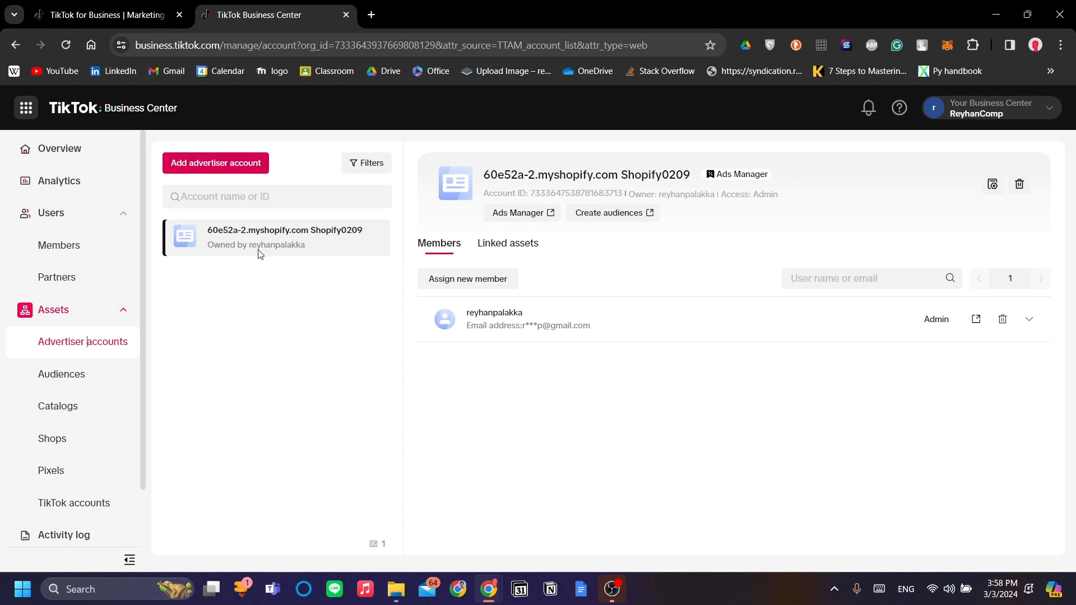
# - Start adding an advertiser account with the Add business information option and continue to the registration form
pyautogui.moveTo(247, 230); pyautogui.dragTo(441, 404)
pyautogui.click(320, 380)
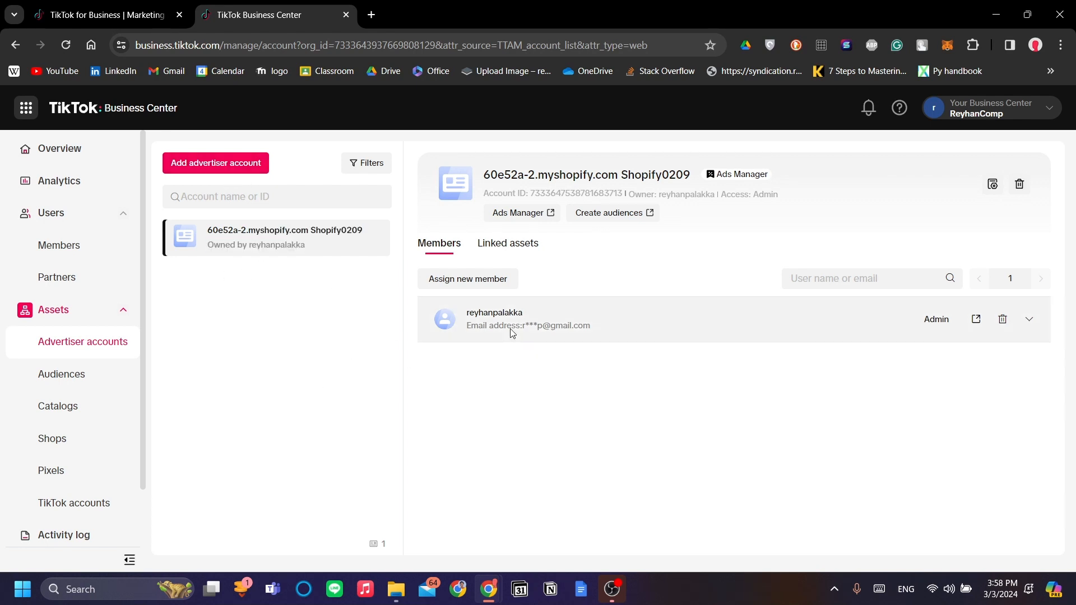
pyautogui.click(245, 162)
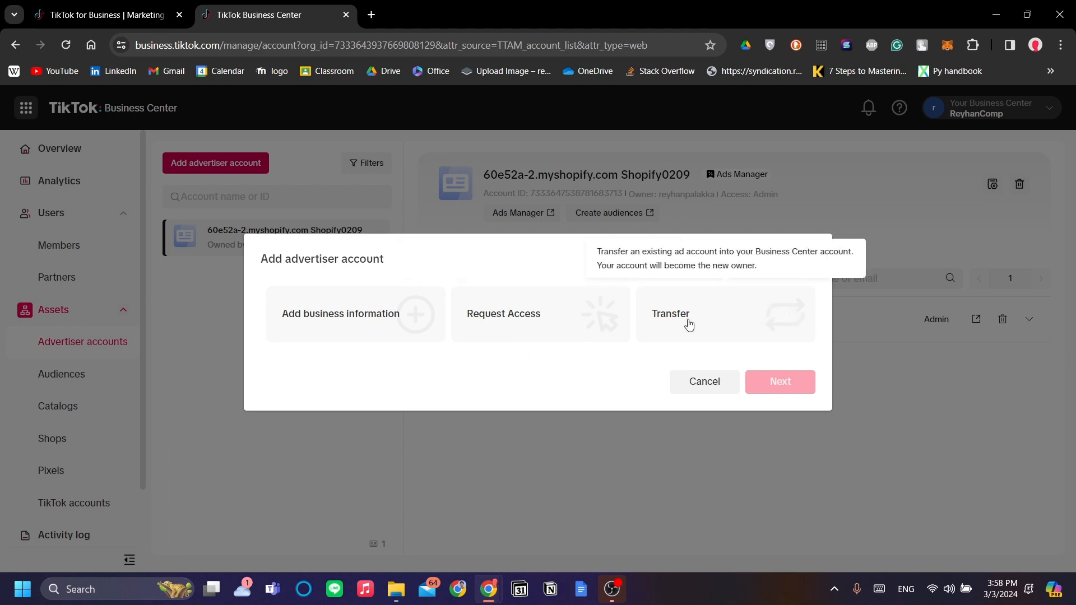
pyautogui.click(422, 314)
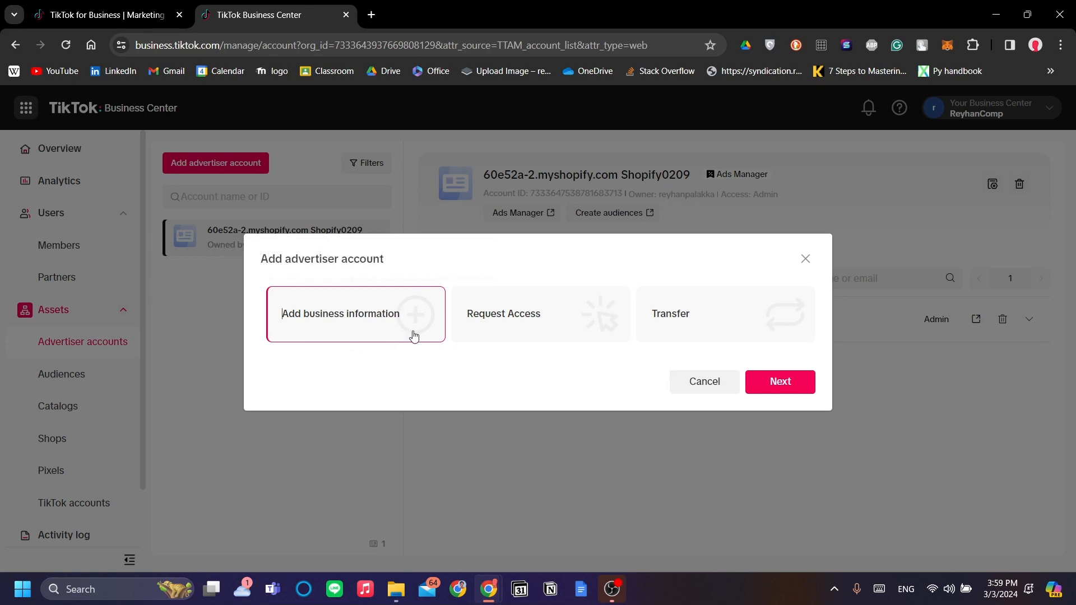
pyautogui.click(801, 386)
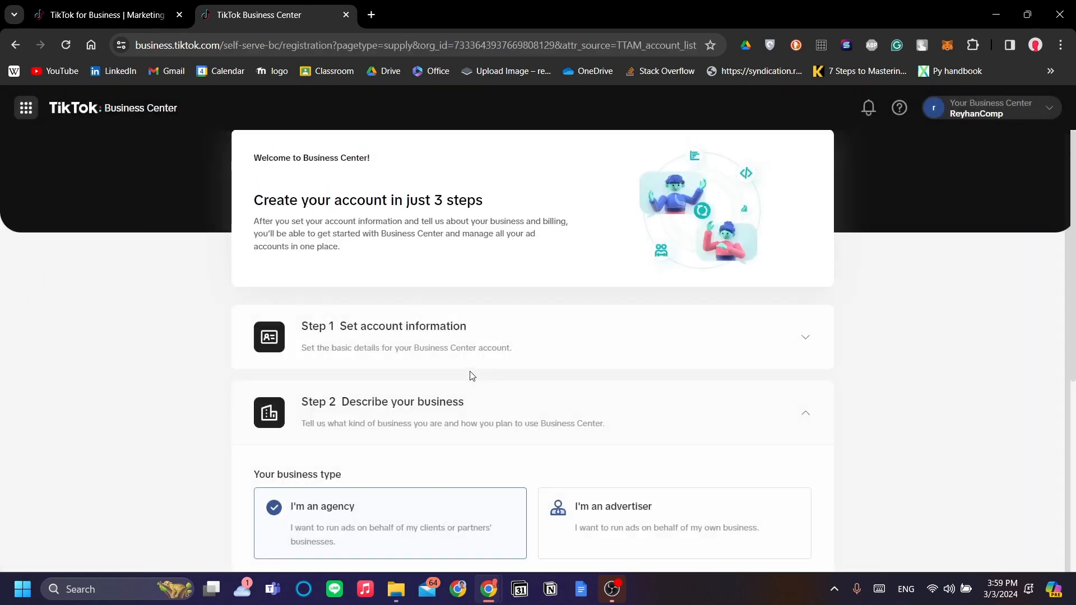
# - Examine the three sections of the registration form and the Business Center name and time zone under Set account information
pyautogui.scroll(-1, 510, 375)
pyautogui.scroll(1, 645, 368)
pyautogui.scroll(-4, 418, 259)
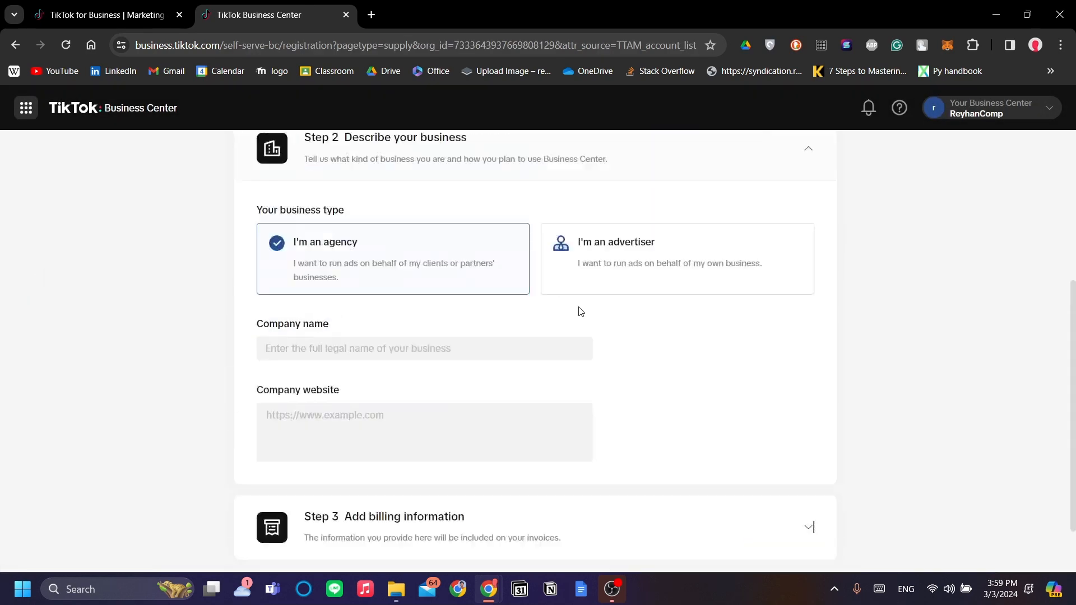
pyautogui.scroll(4, 640, 347)
pyautogui.click(587, 366)
pyautogui.scroll(-2, 699, 363)
pyautogui.scroll(2, 409, 281)
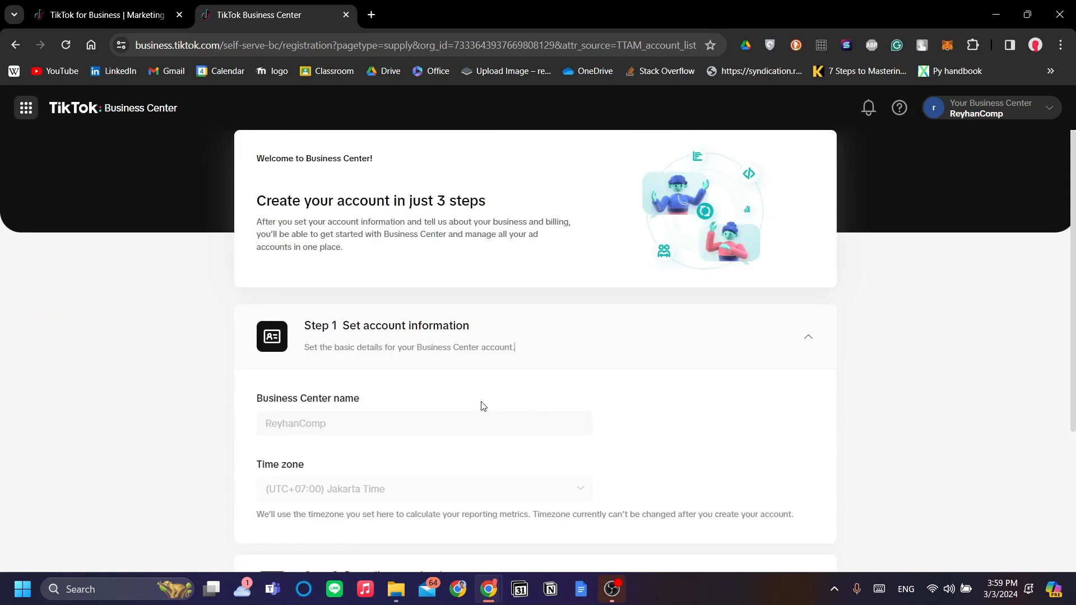
pyautogui.scroll(-4, 392, 448)
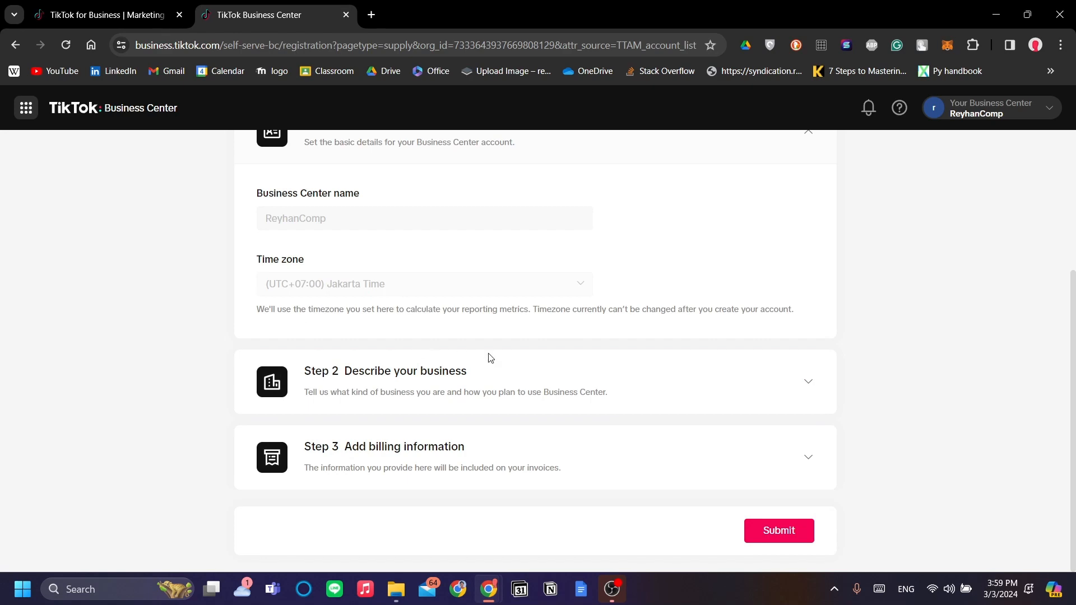
pyautogui.scroll(4, 513, 389)
pyautogui.scroll(-4, 516, 389)
# - Expand the Describe your business section, compare the two business types and choose I'm an advertiser
pyautogui.click(547, 404)
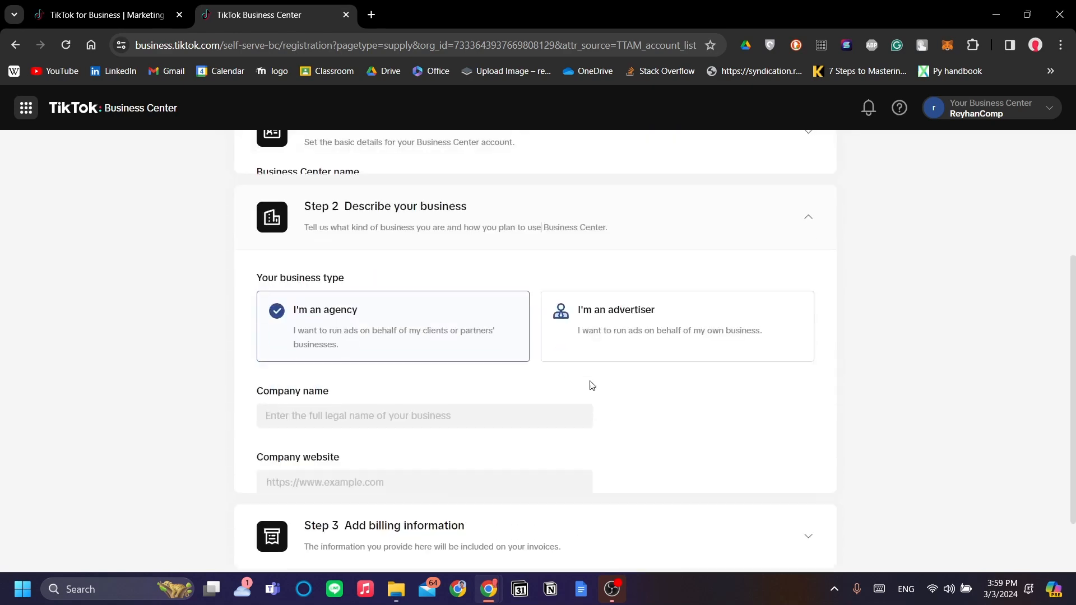
pyautogui.scroll(3, 476, 358)
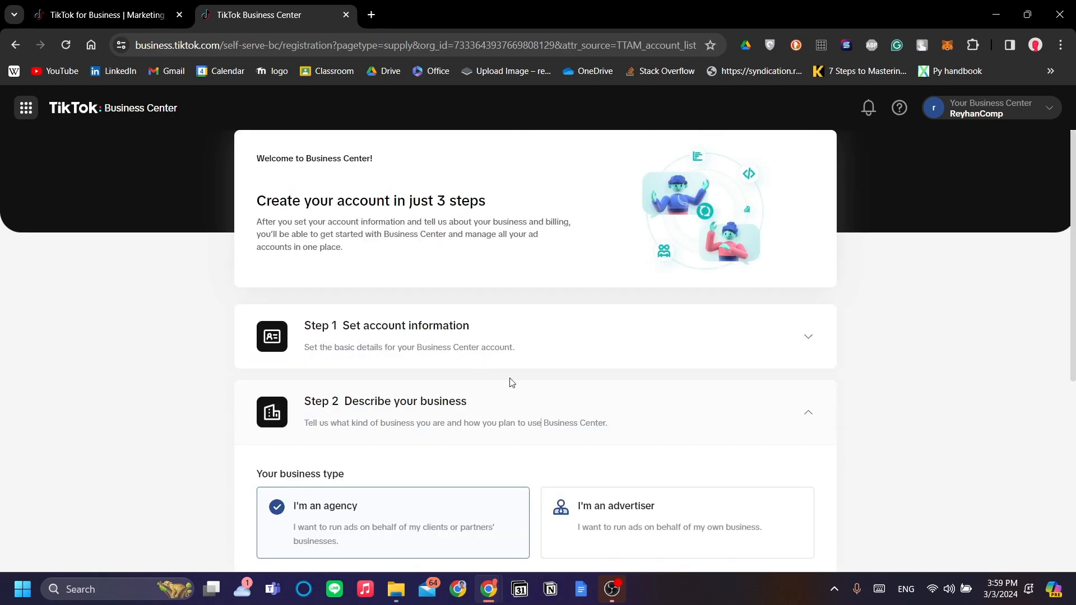
pyautogui.scroll(-3, 558, 336)
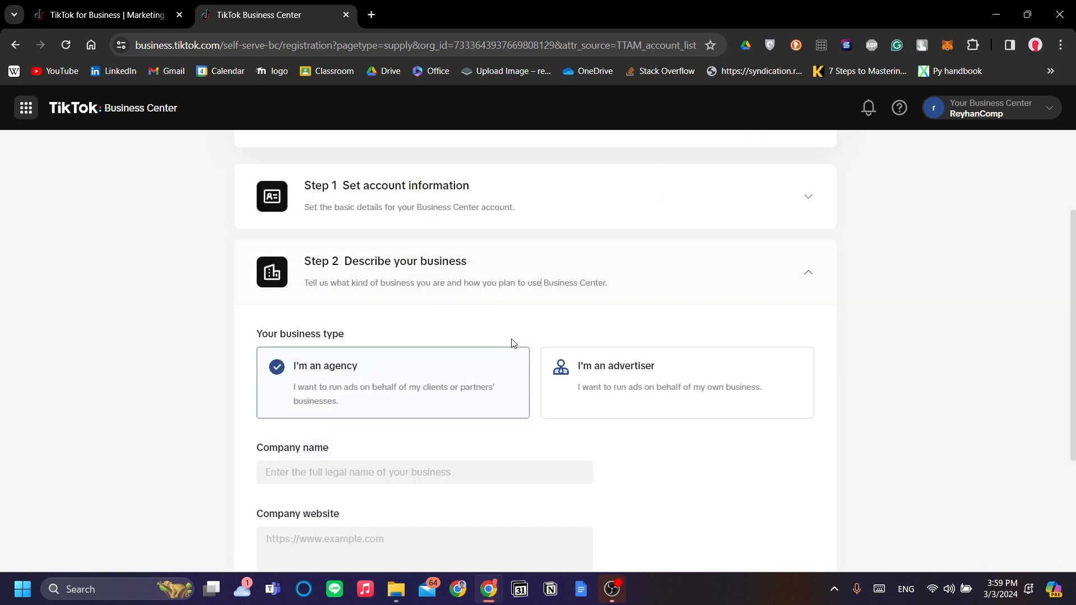
pyautogui.scroll(-1, 510, 341)
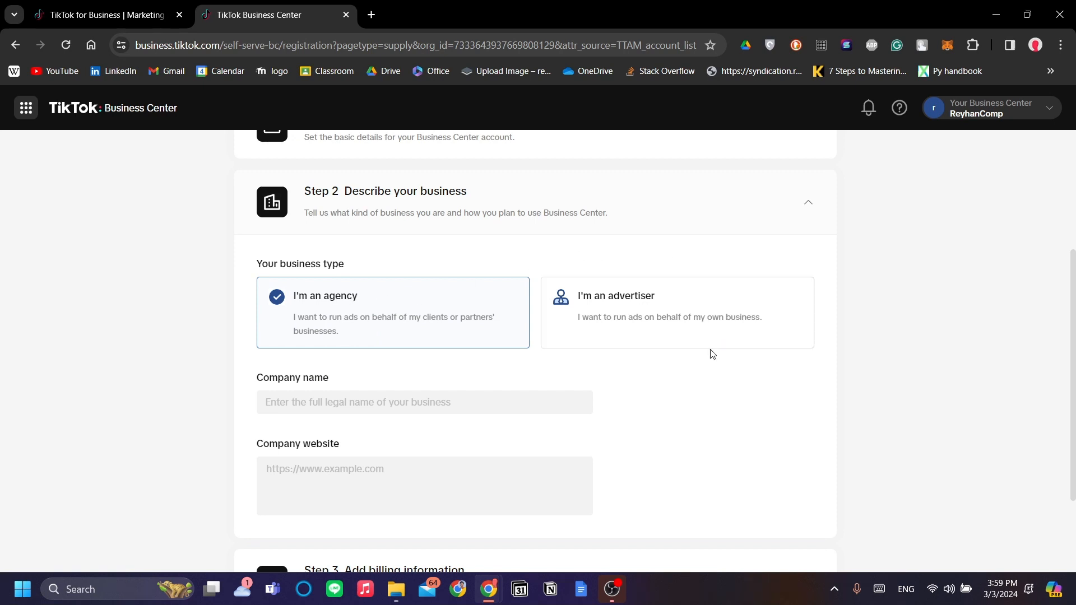
pyautogui.scroll(-2, 671, 342)
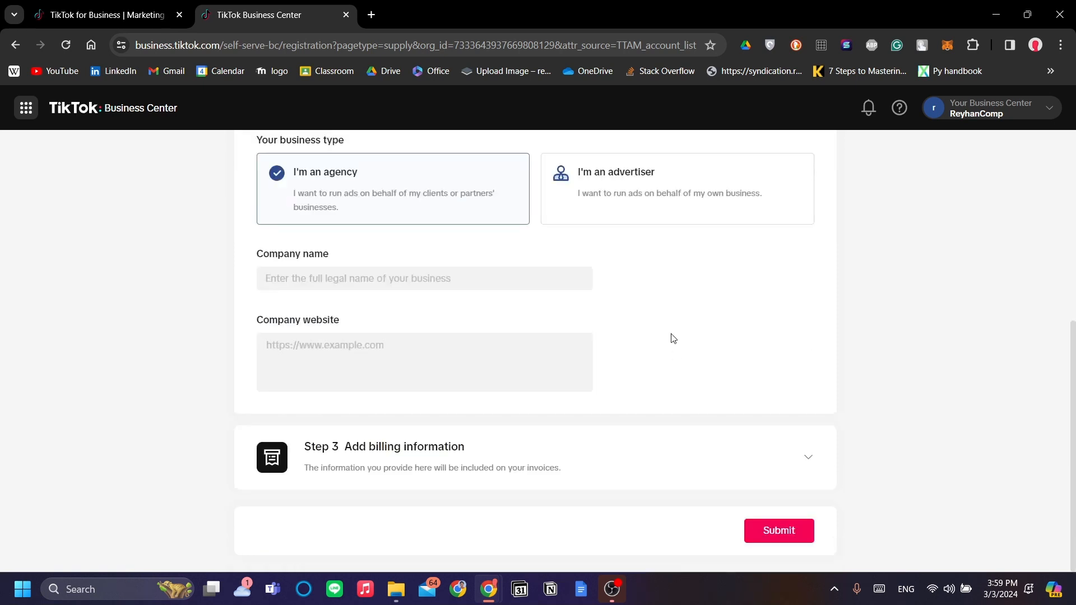
pyautogui.click(624, 221)
pyautogui.click(469, 223)
pyautogui.click(584, 218)
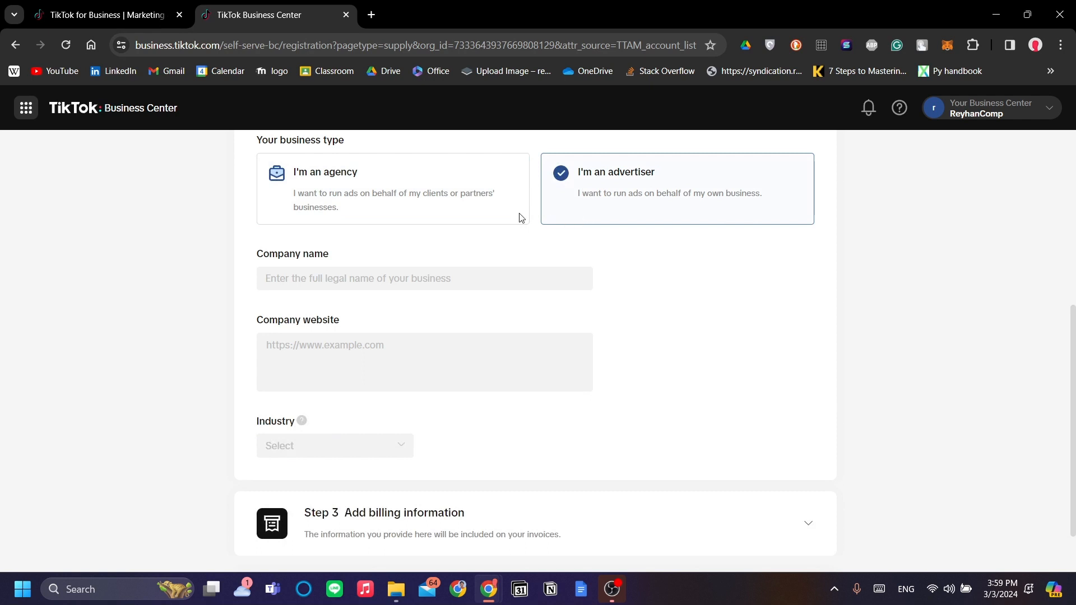
pyautogui.click(440, 220)
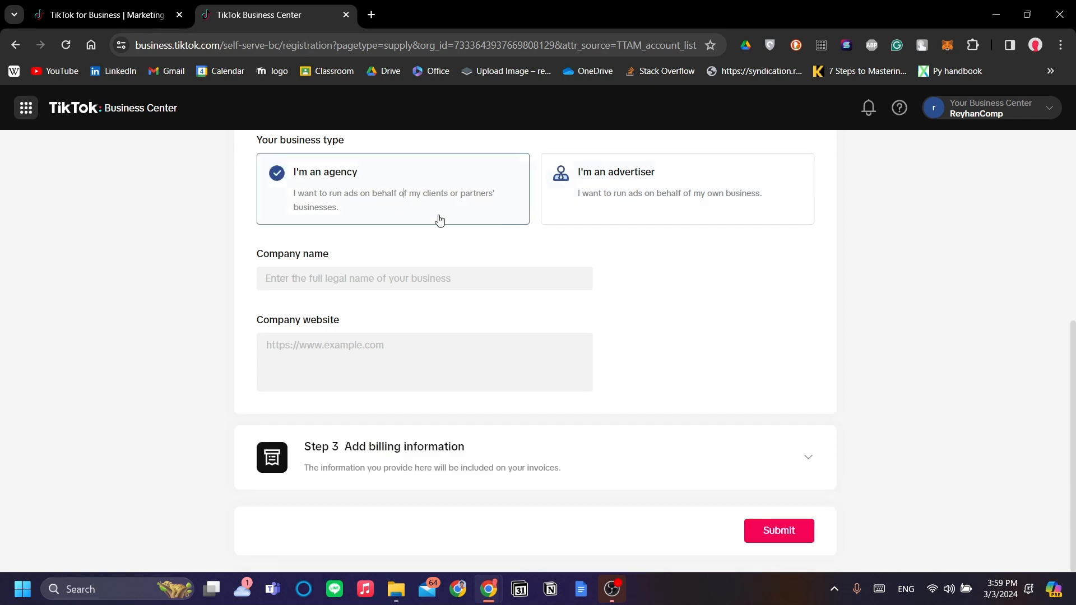
pyautogui.click(624, 220)
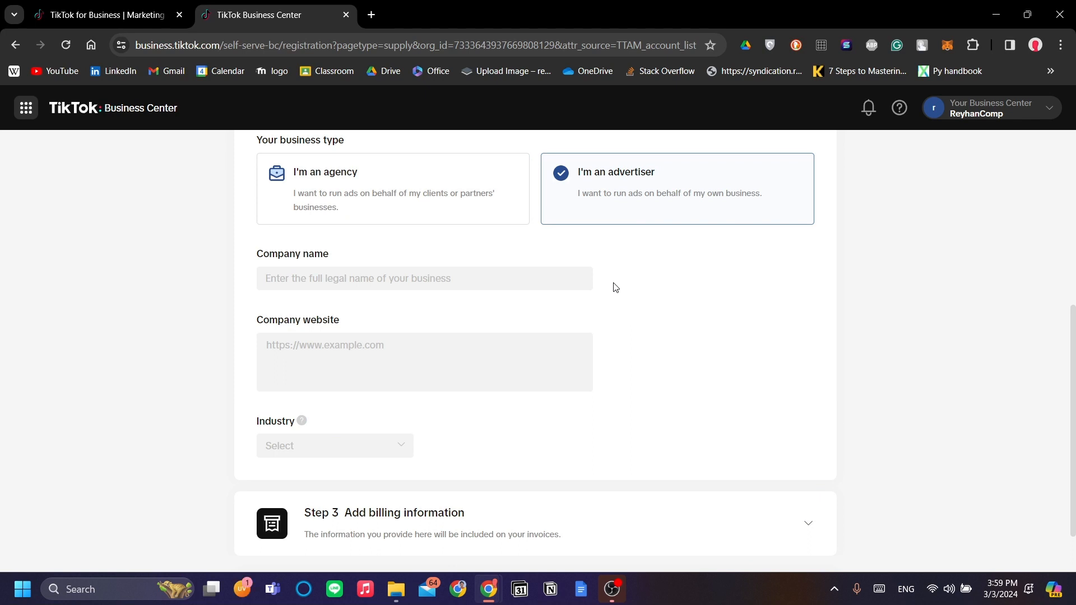
pyautogui.click(566, 283)
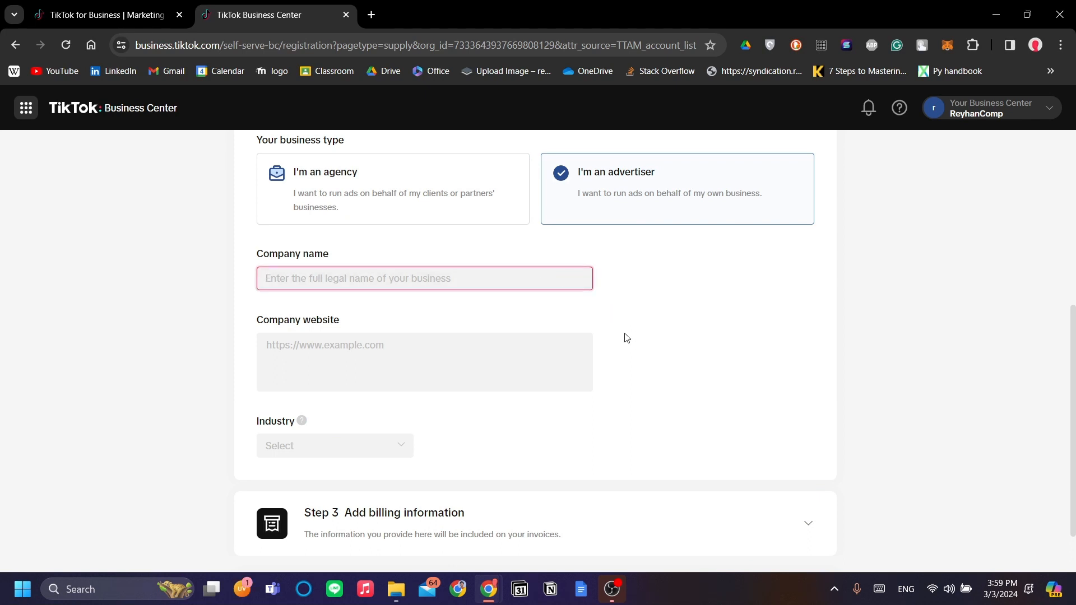
pyautogui.write('Ad Account')
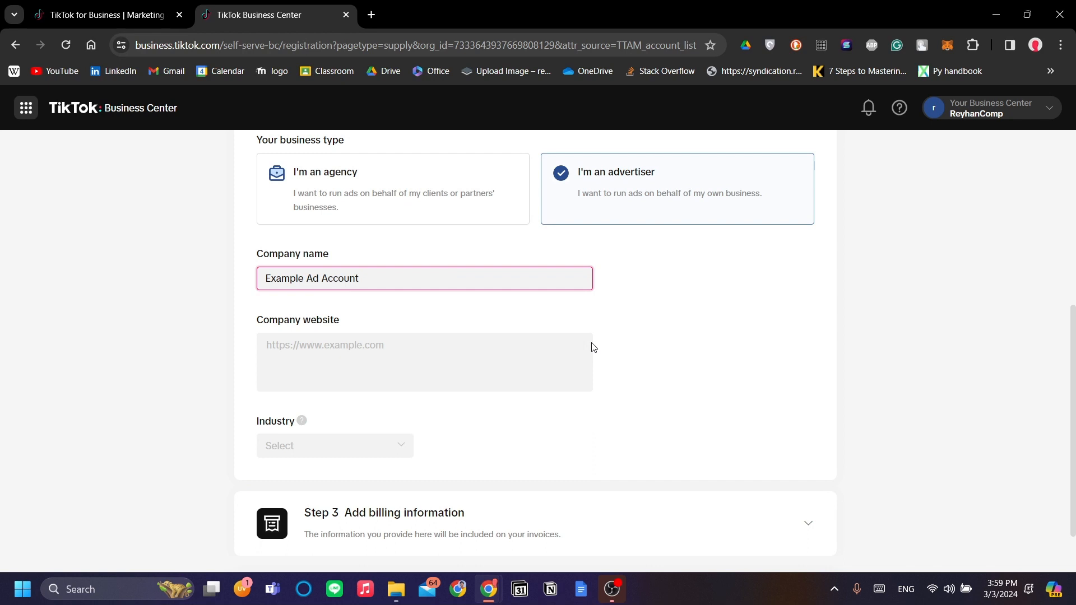
pyautogui.click(538, 357)
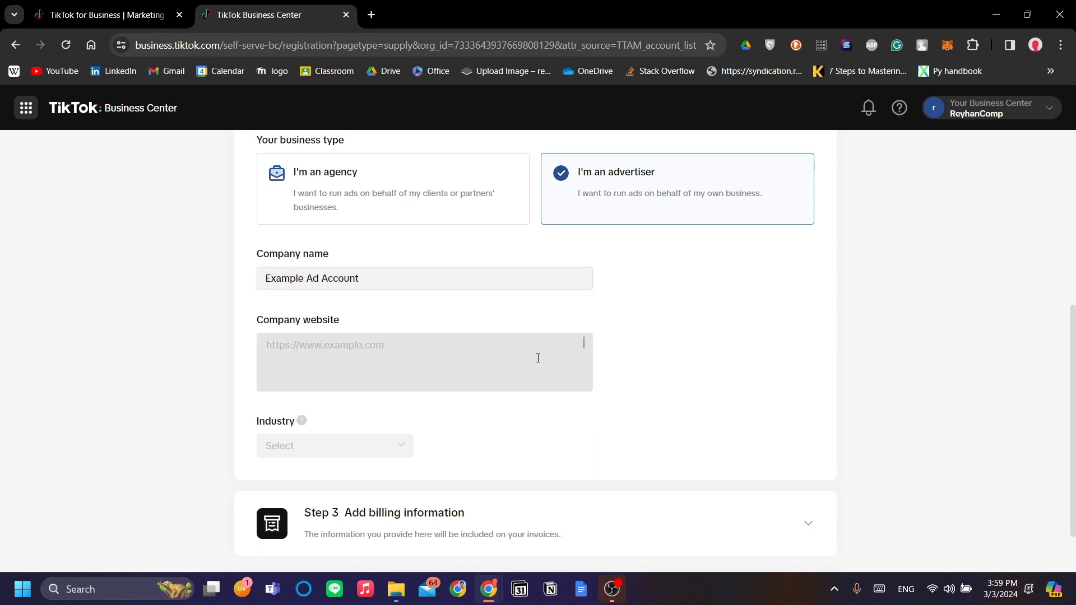
pyautogui.write('www.MyExample')
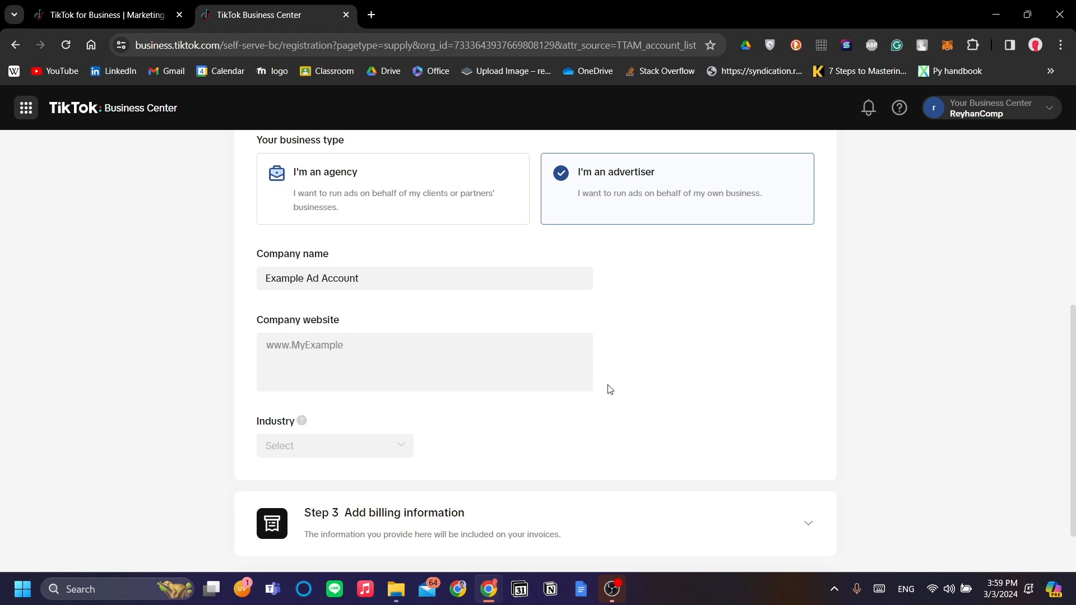
pyautogui.write('AdAcc.com')
# - Look through the available industries and set the main industry to E-commerce
pyautogui.click(395, 455)
pyautogui.scroll(-2, 435, 427)
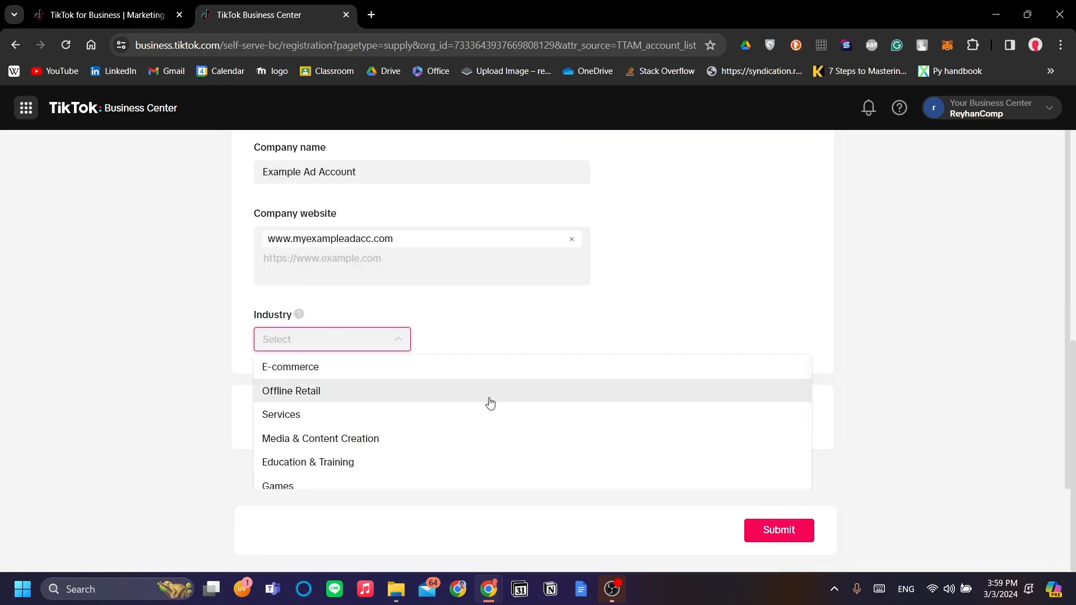
pyautogui.scroll(-3, 390, 392)
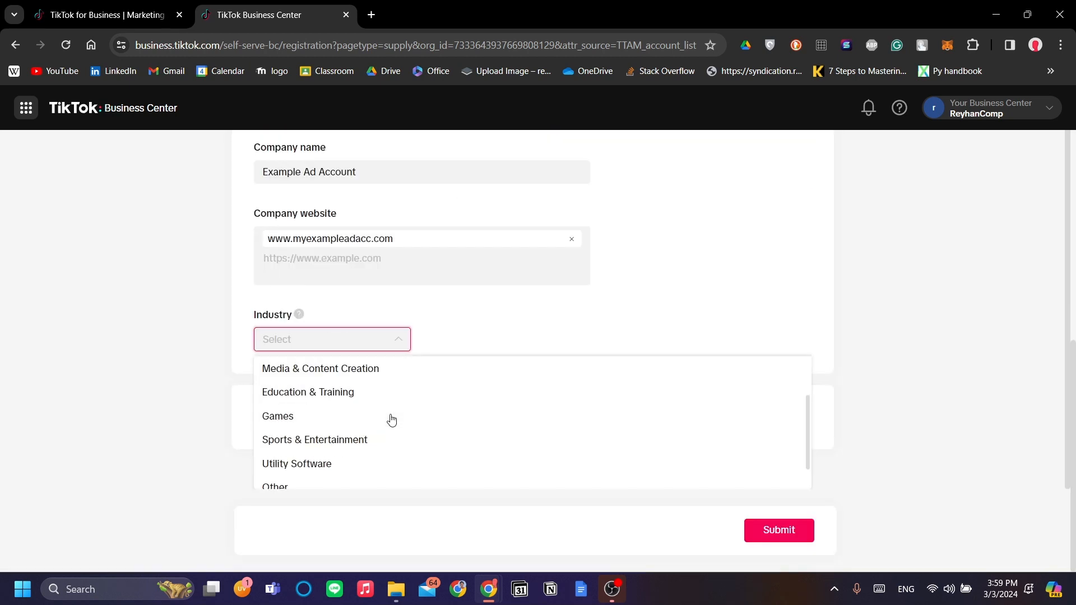
pyautogui.scroll(2, 393, 471)
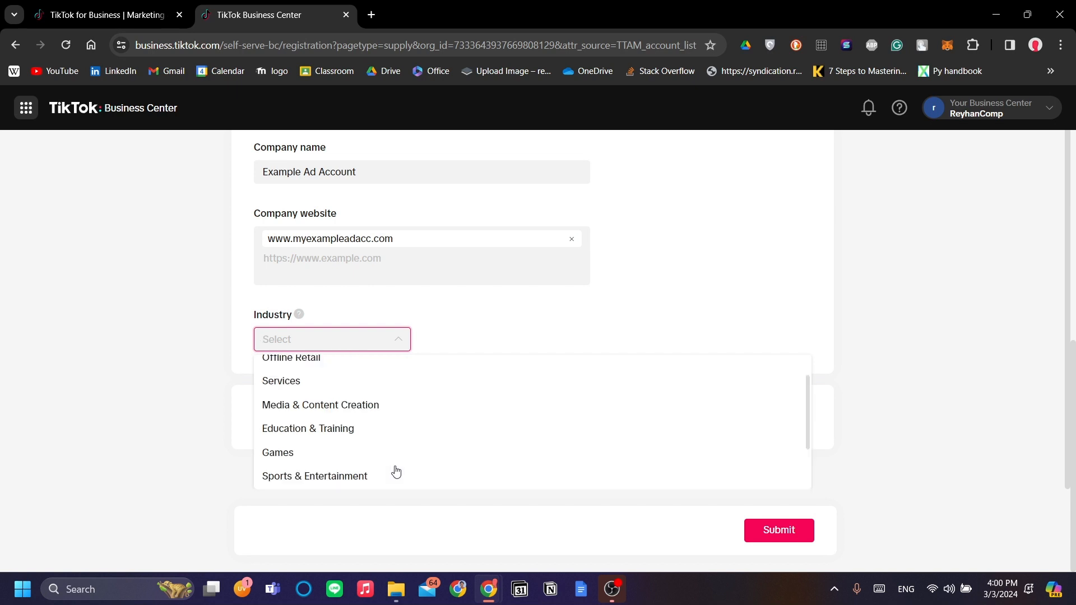
pyautogui.scroll(-2, 393, 471)
pyautogui.scroll(3, 364, 437)
pyautogui.scroll(-3, 361, 431)
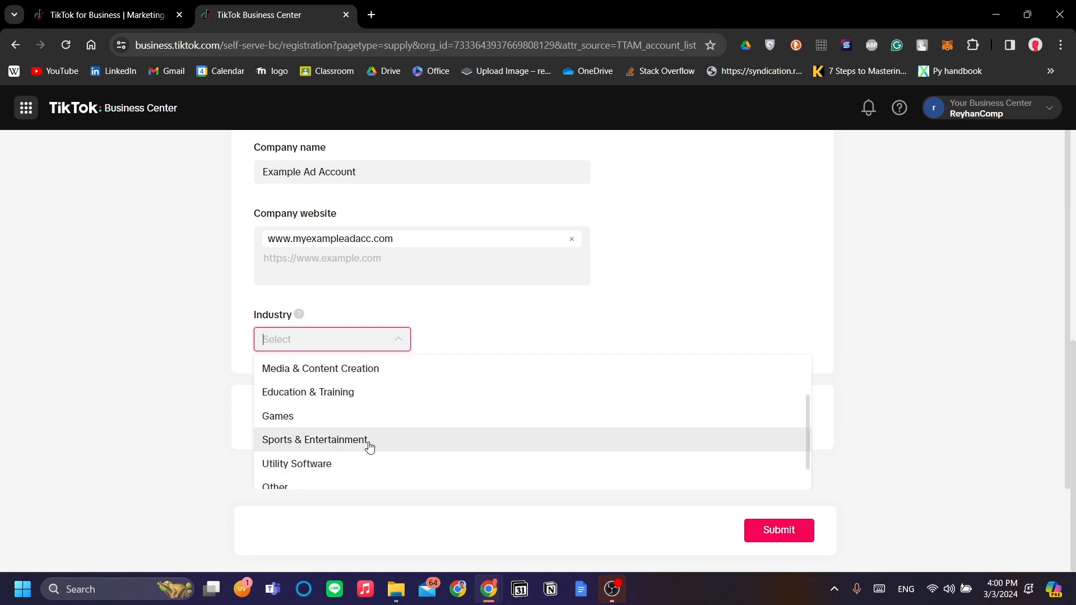
pyautogui.scroll(3, 403, 443)
pyautogui.click(312, 366)
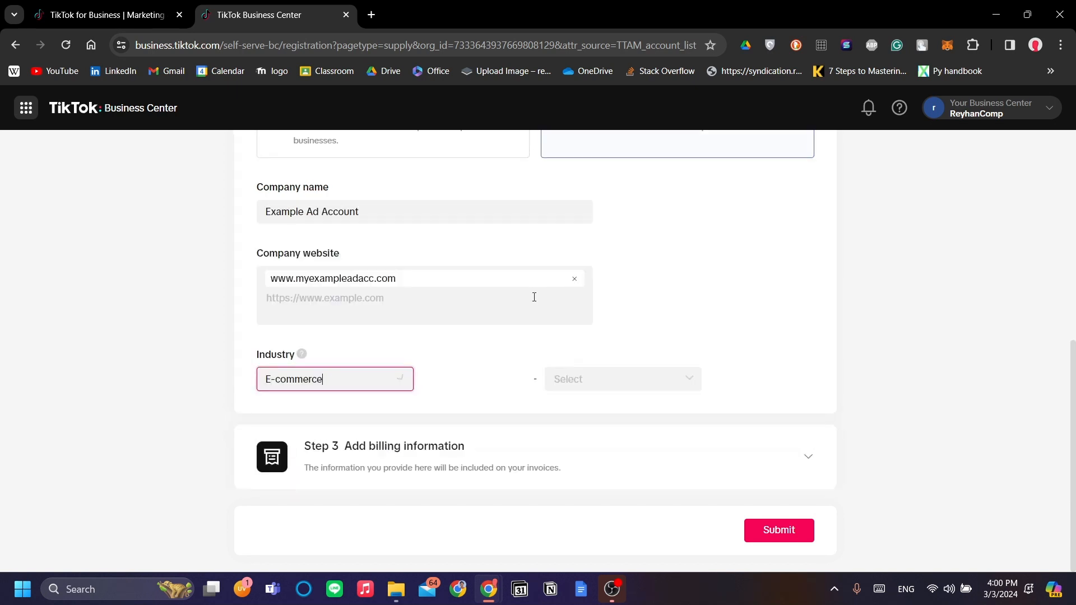
# - Set the E-commerce subcategory to Home Decor & Accessories
pyautogui.click(585, 376)
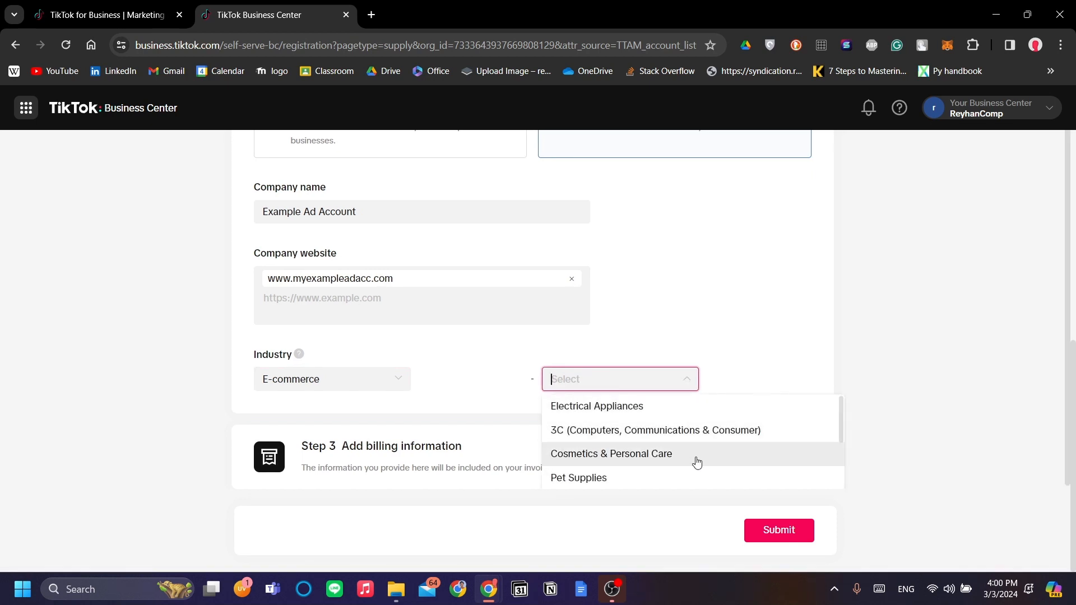
pyautogui.scroll(-3, 698, 476)
pyautogui.scroll(-5, 700, 476)
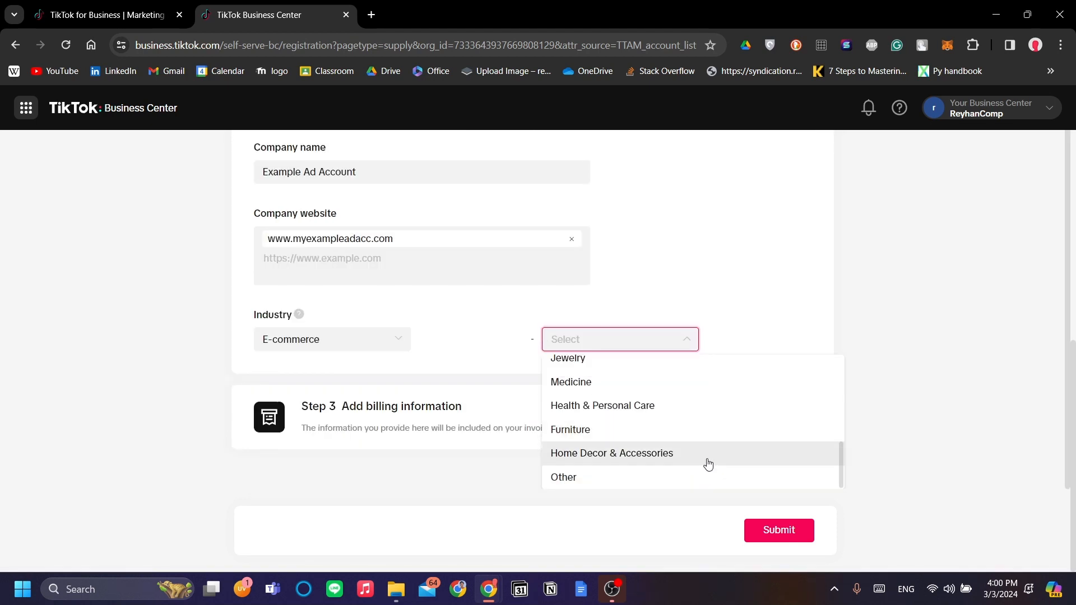
pyautogui.click(704, 462)
# - Expand the Add billing information section and examine its country, billing address, primary contact and payment method fields
pyautogui.scroll(7, 698, 406)
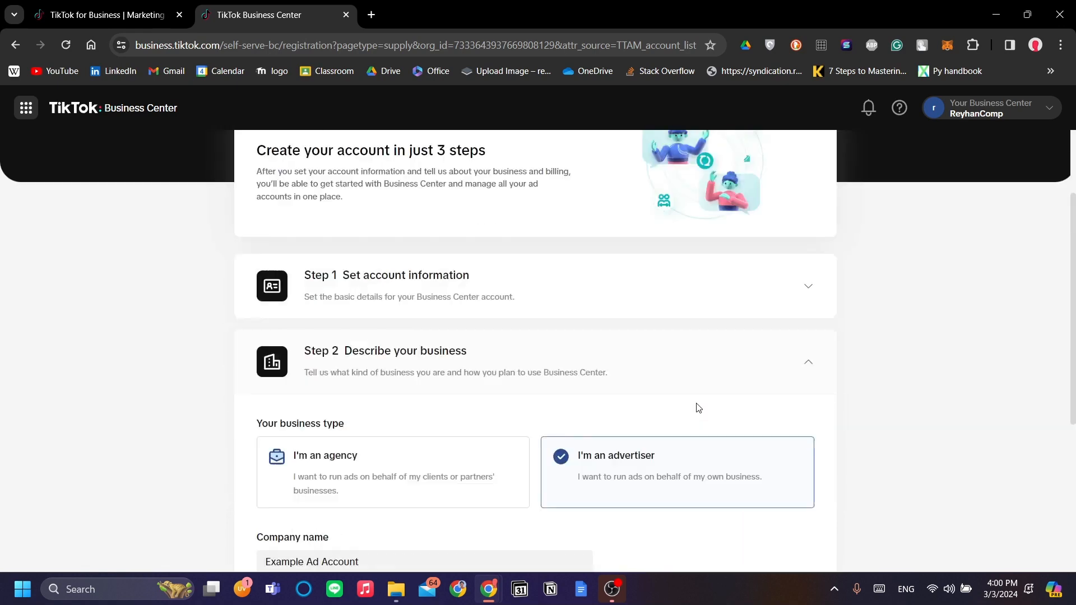
pyautogui.scroll(-7, 702, 413)
pyautogui.click(713, 479)
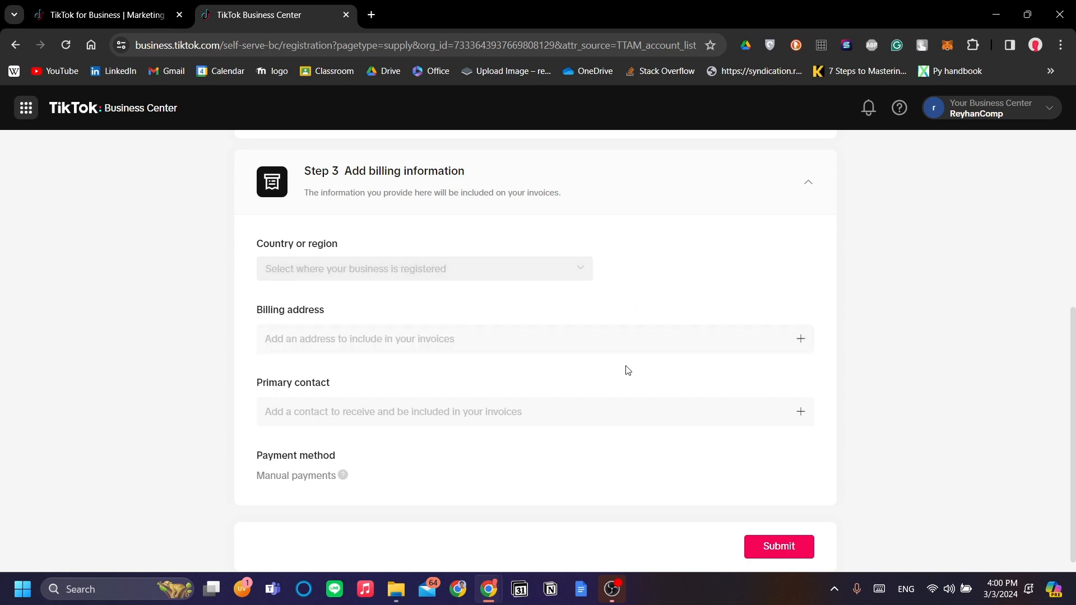
pyautogui.scroll(5, 561, 329)
pyautogui.scroll(-5, 582, 335)
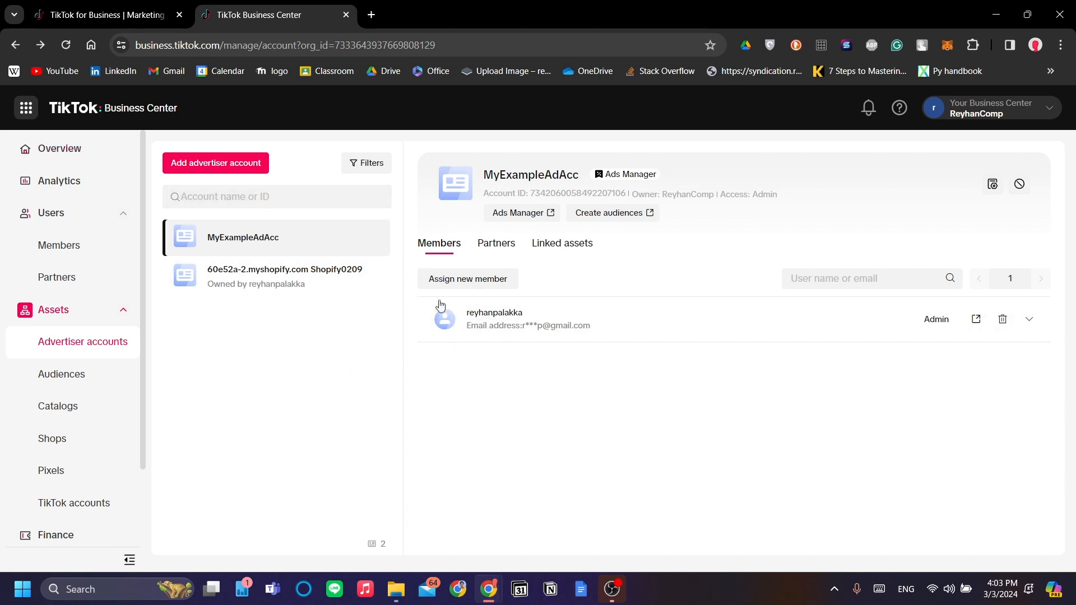
# - Open the Create New form for another advertiser account, view its account info fields and close it without creating one
pyautogui.click(215, 163)
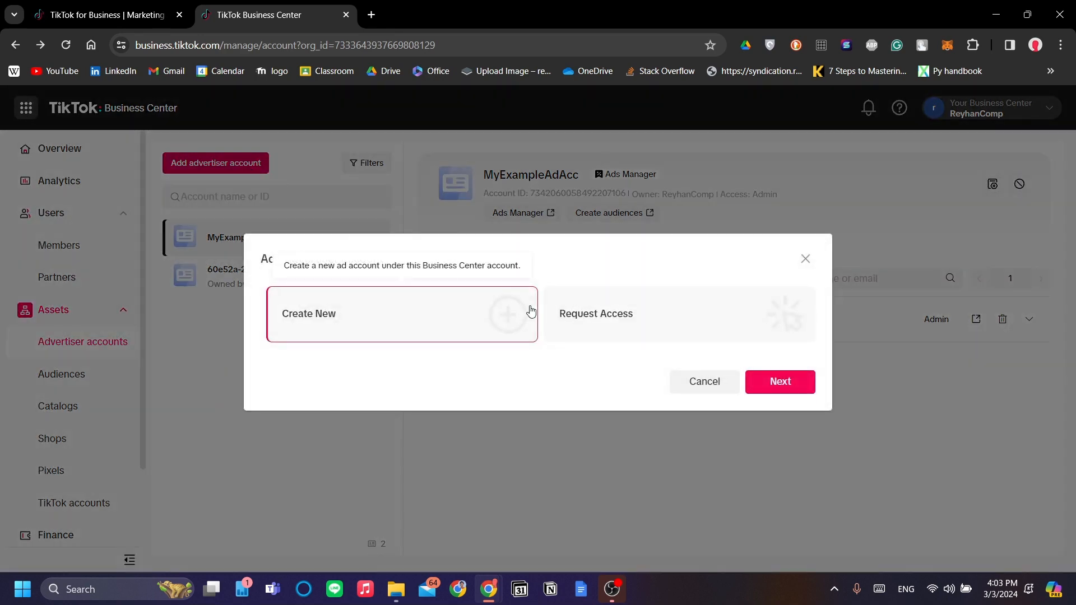
pyautogui.click(493, 317)
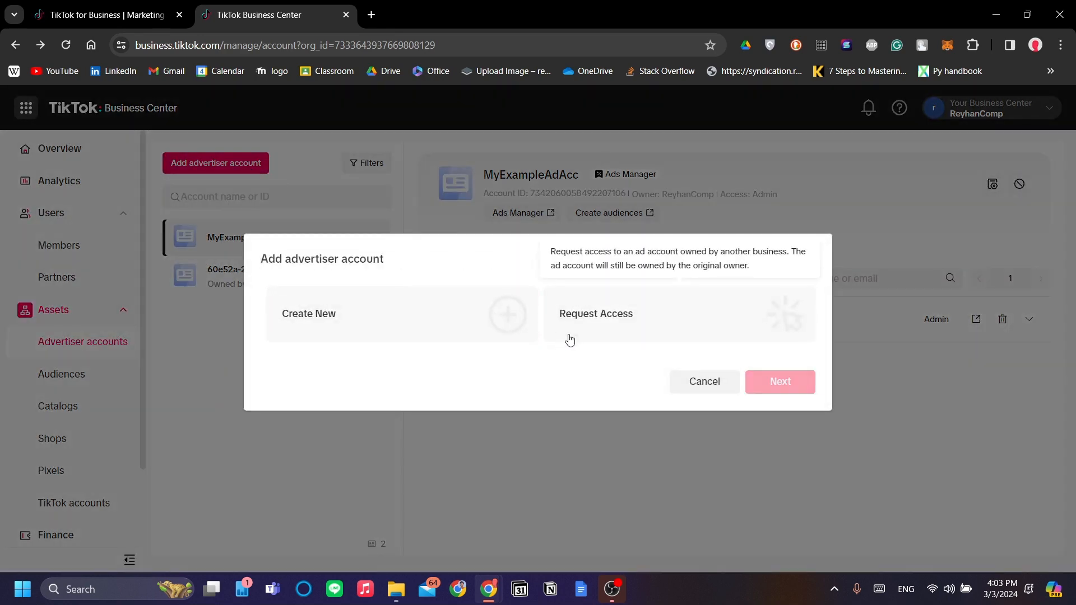
pyautogui.click(507, 338)
pyautogui.click(780, 382)
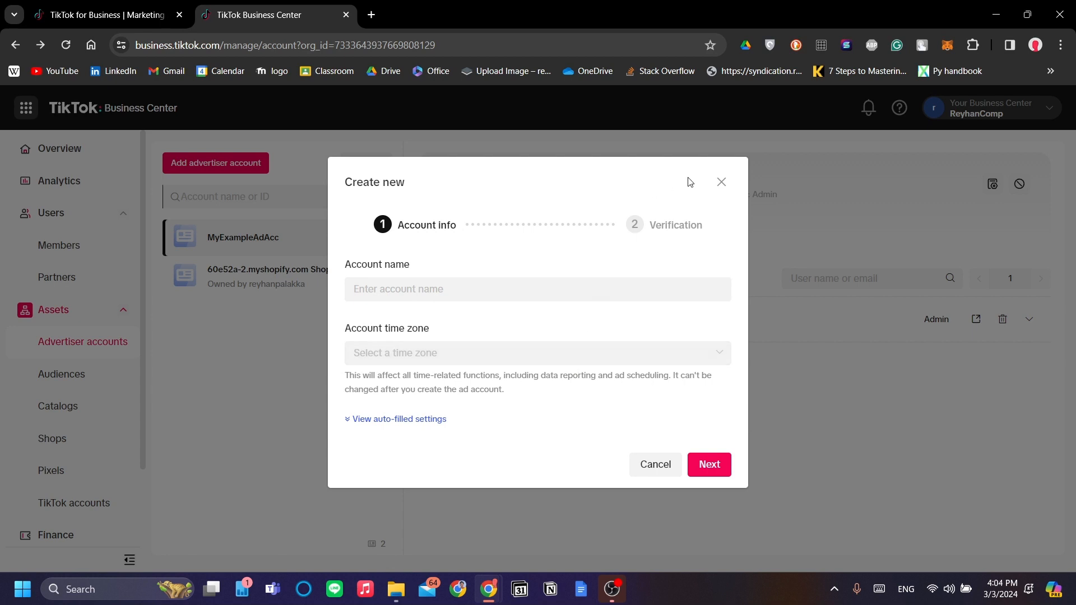
pyautogui.click(721, 182)
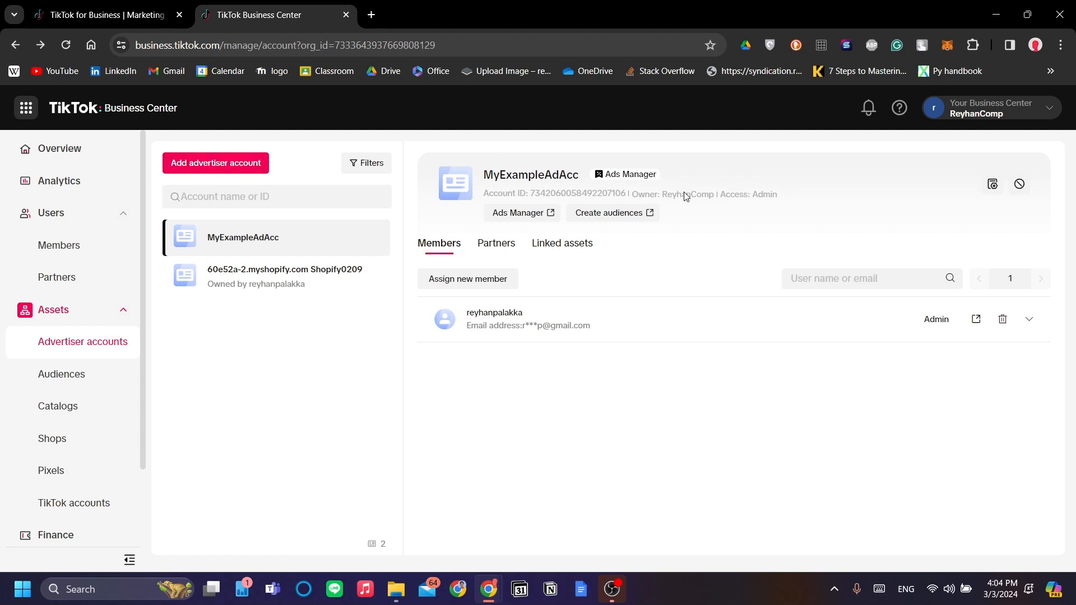
# - Open the MyExampleAdAcc account in TikTok Ads Manager to view its dashboard, and return to Business Center
pyautogui.click(526, 213)
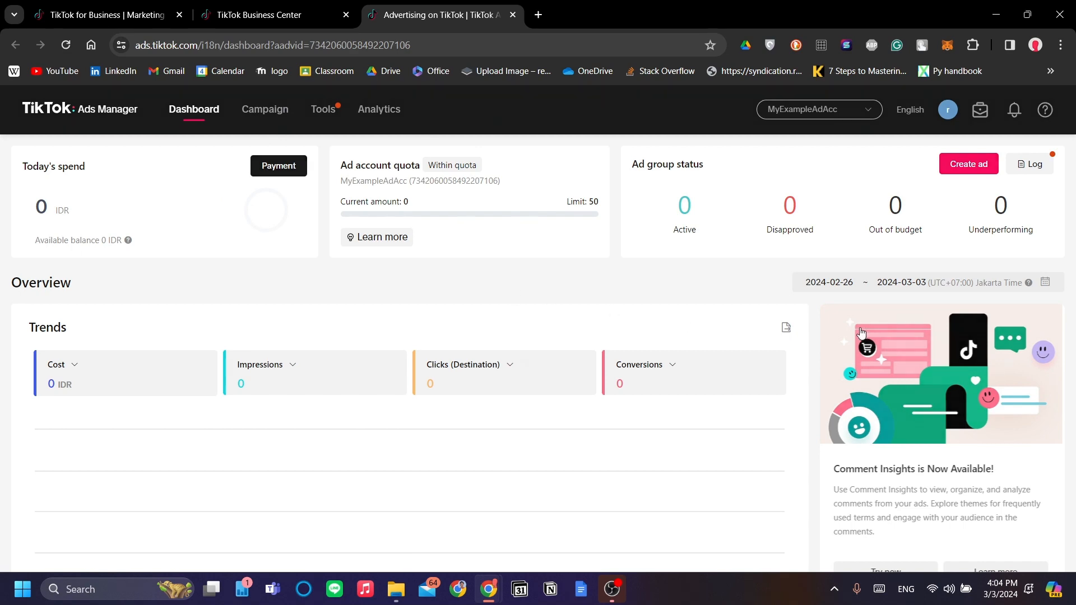
pyautogui.click(280, 10)
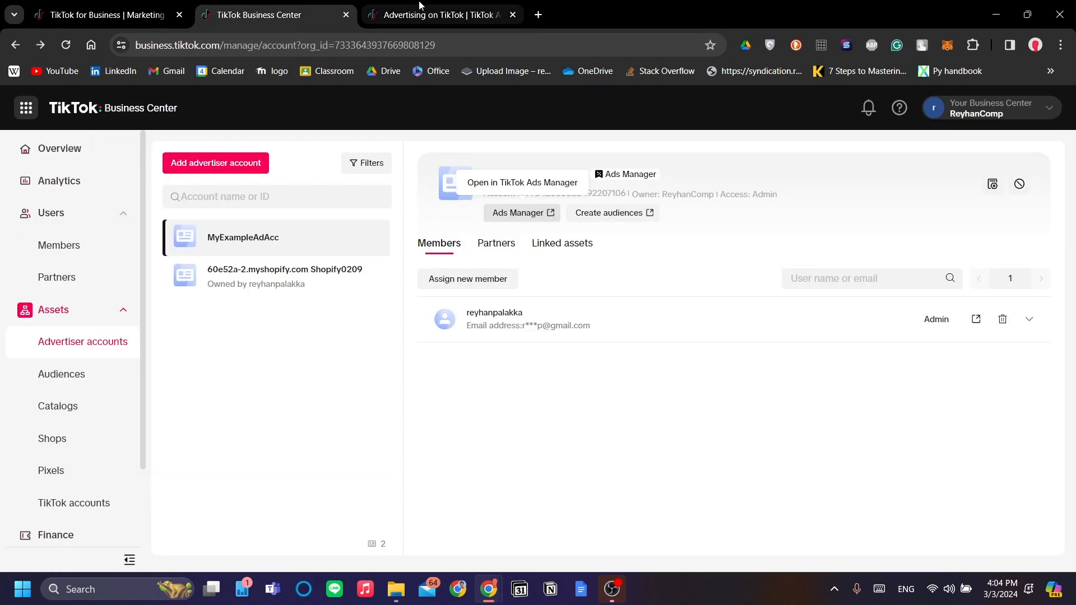
# - Switch to TikTok Ads Manager, look over the MyExampleAdAcc dashboard, and open the Campaign page
pyautogui.click(418, 3)
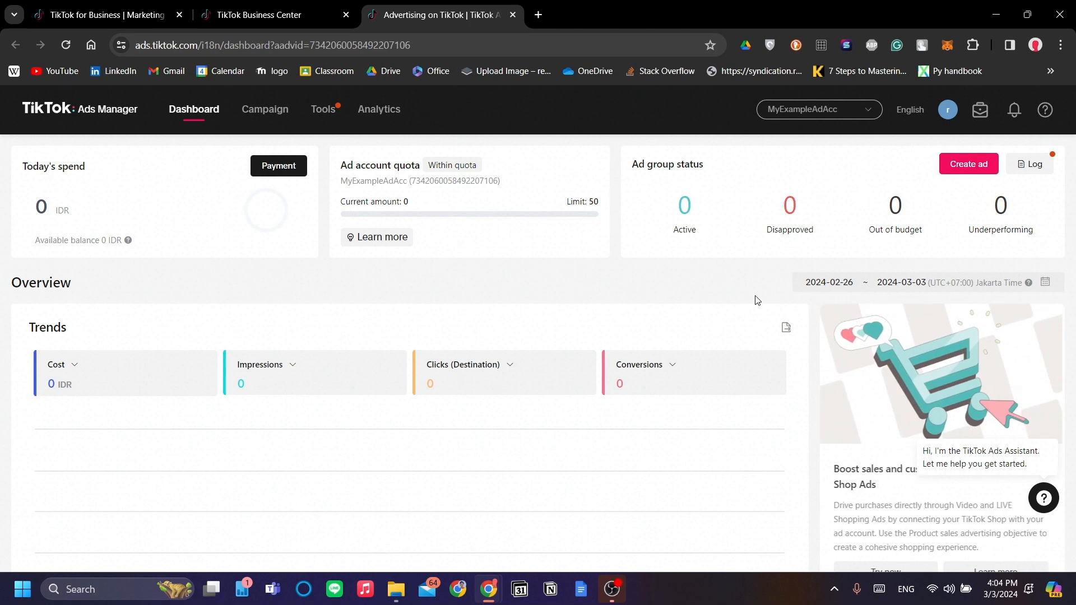
pyautogui.scroll(-2, 768, 317)
pyautogui.scroll(2, 767, 343)
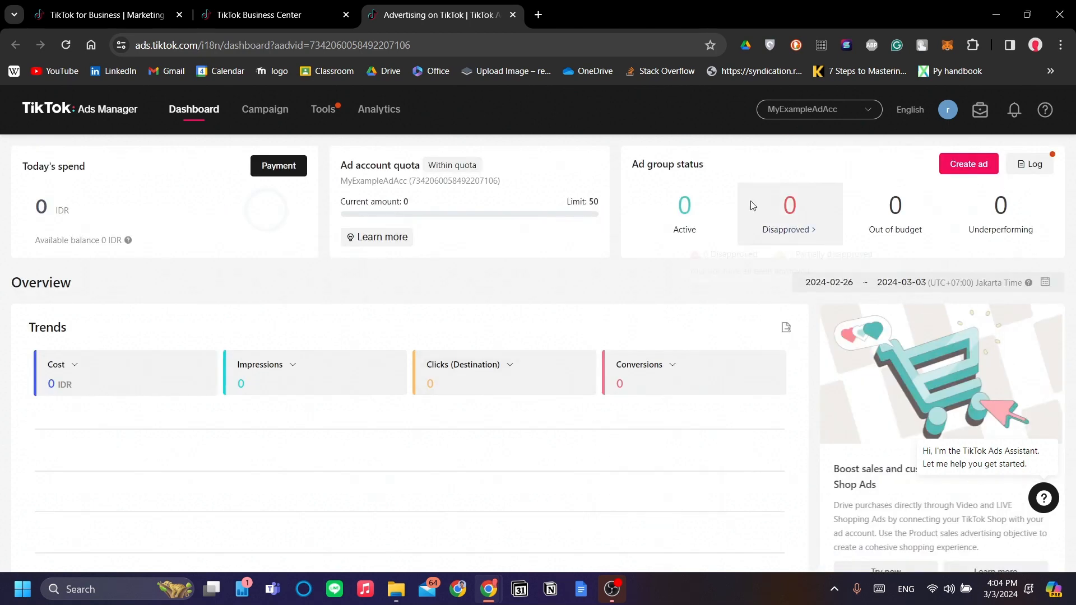
pyautogui.click(867, 114)
pyautogui.click(634, 116)
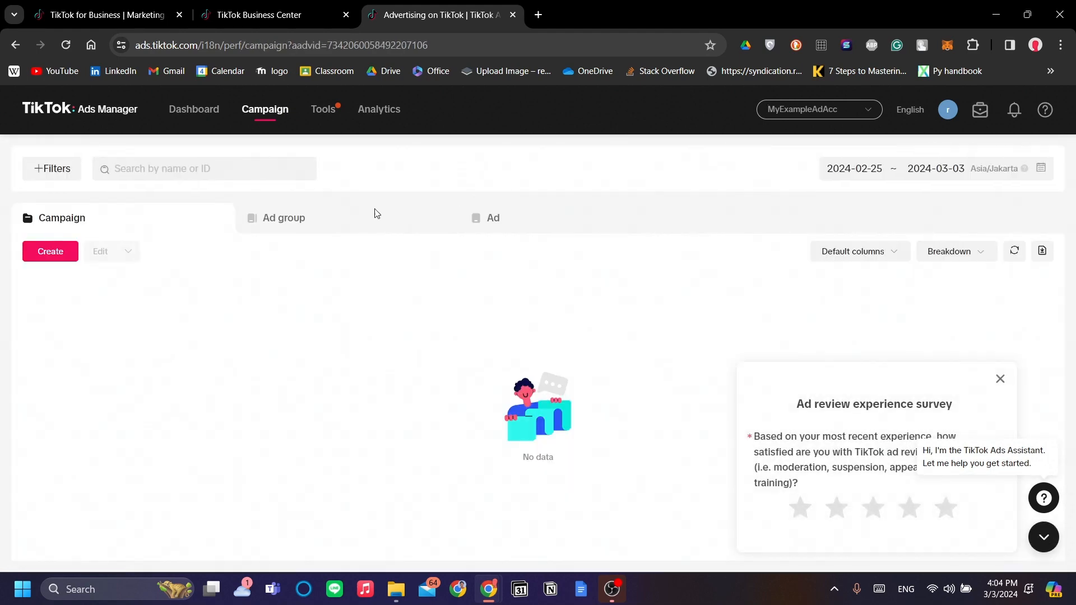
# - Review the options offered under Tools and Analytics, and open Custom reports
pyautogui.moveTo(330, 125)
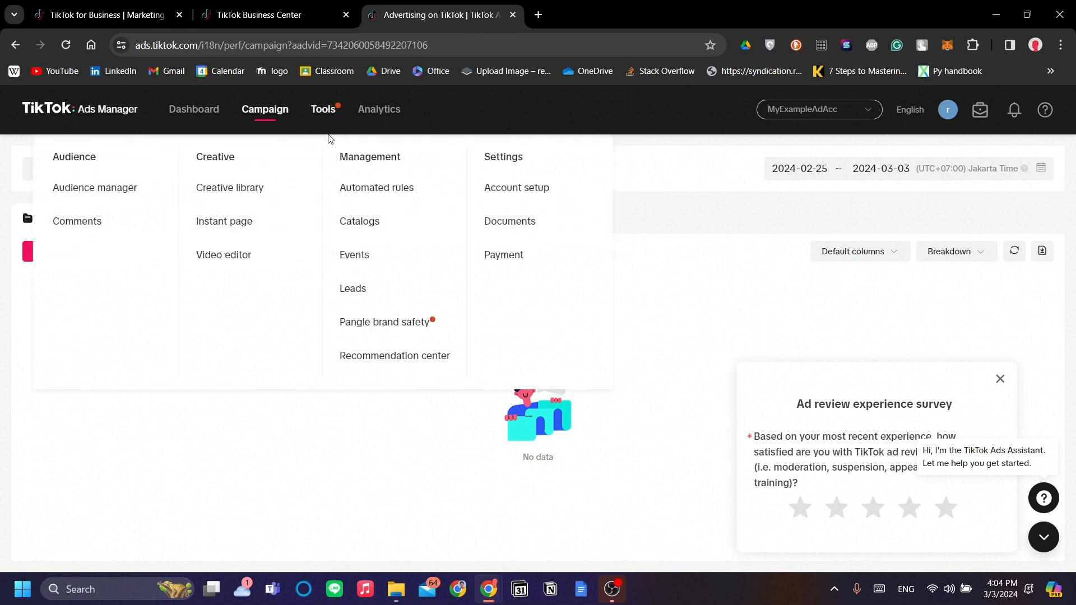
pyautogui.moveTo(329, 122); pyautogui.dragTo(310, 97)
pyautogui.click(245, 343)
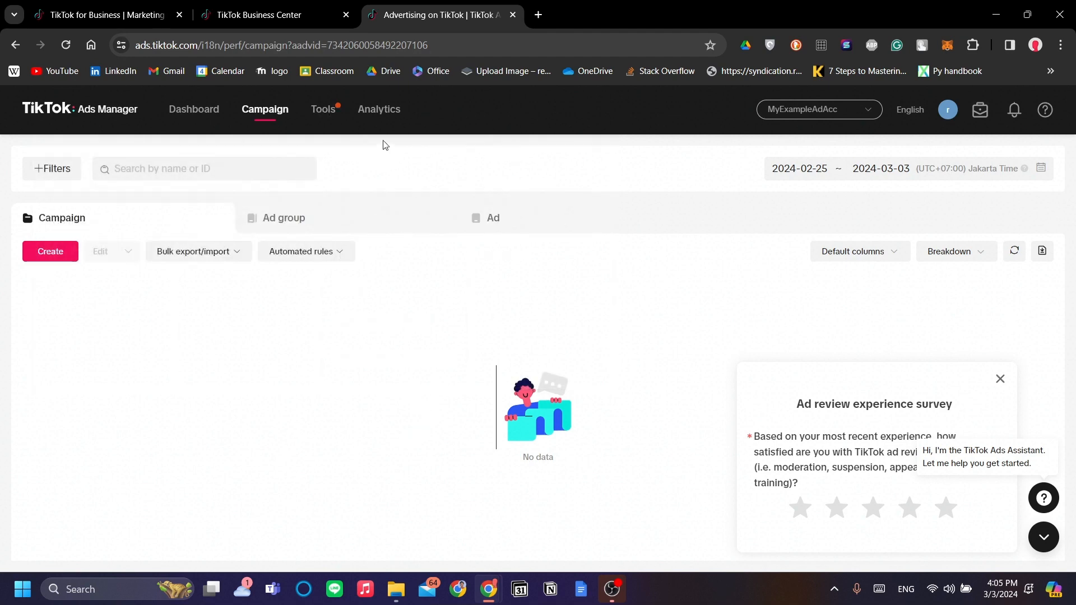
pyautogui.moveTo(384, 121)
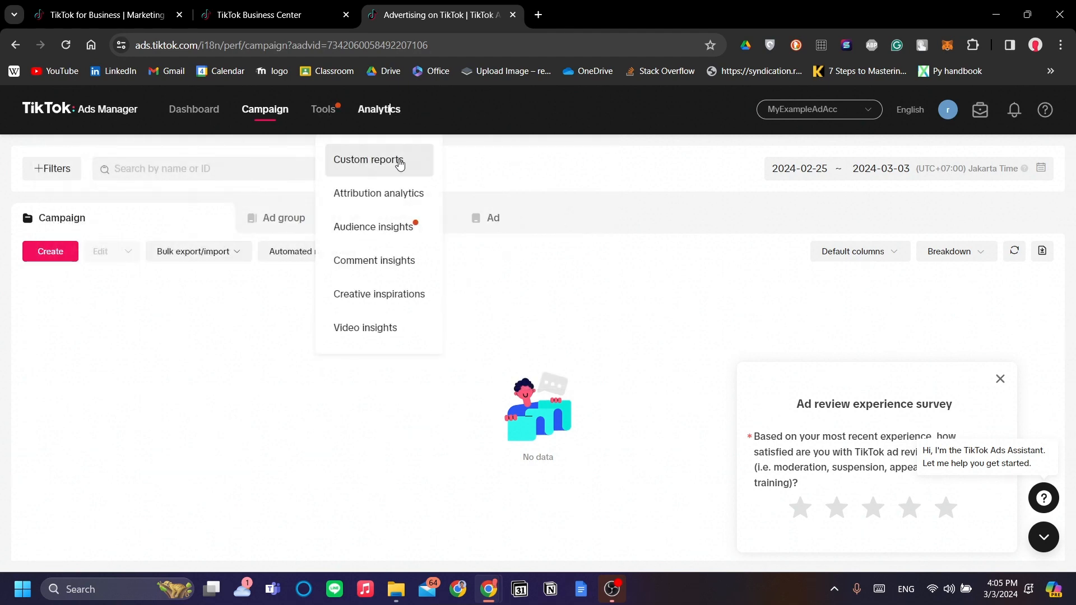
pyautogui.click(400, 163)
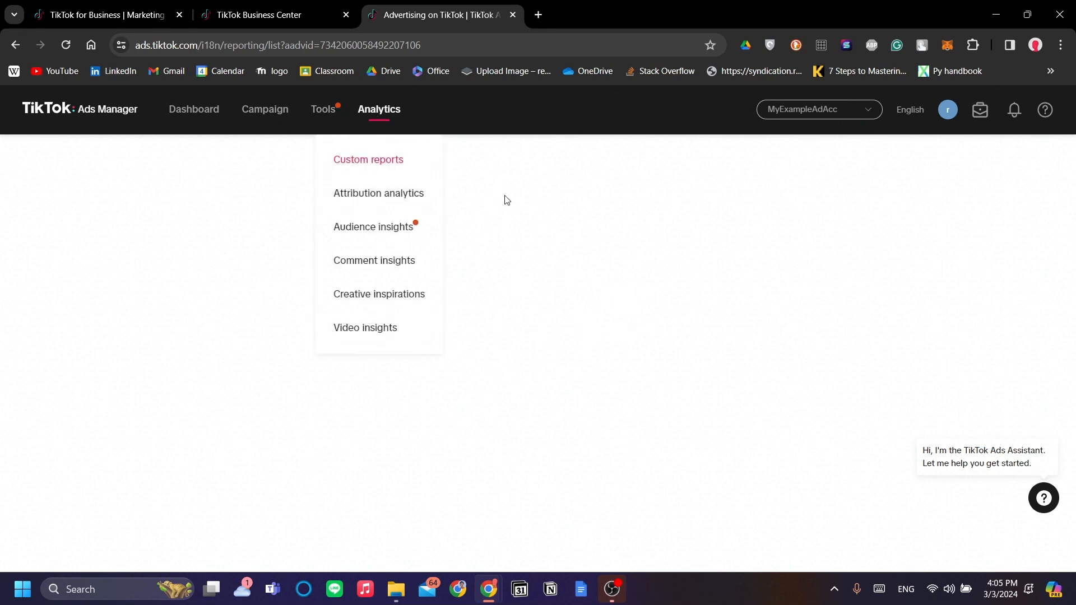
# - Return to the Ads Manager Dashboard and view the list of available advertiser accounts
pyautogui.click(195, 111)
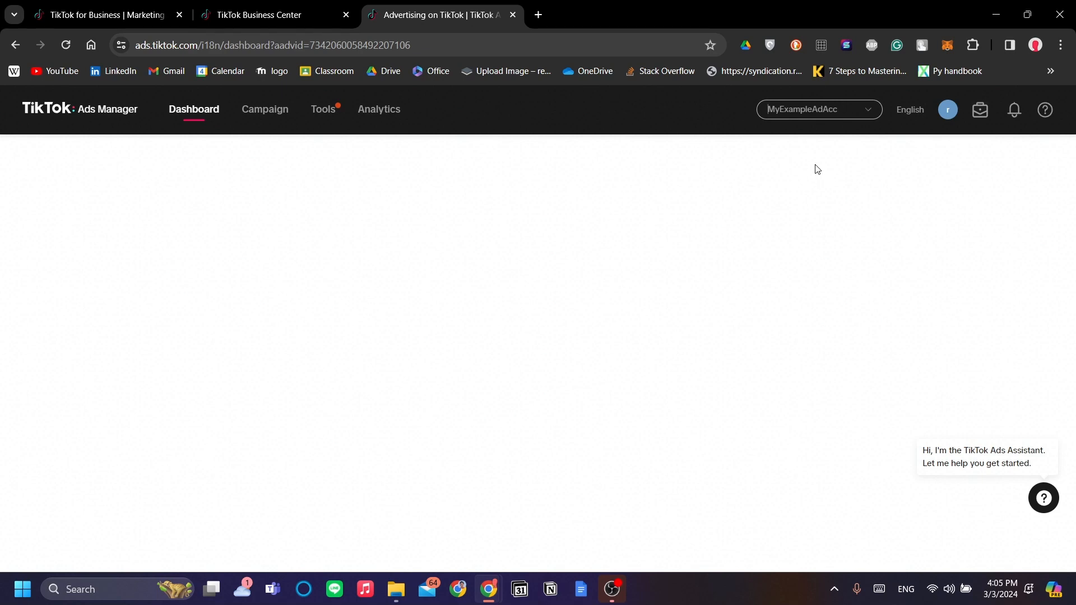
pyautogui.click(851, 112)
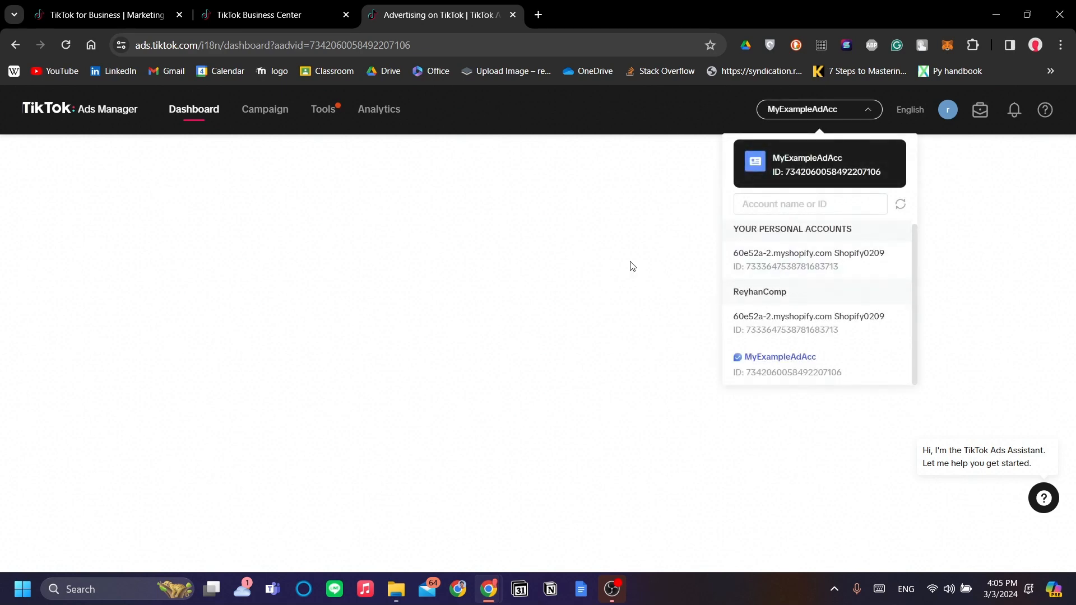
# - View the Invite new member form in the Members section of Business Center and close it without inviting anyone
pyautogui.click(302, 15)
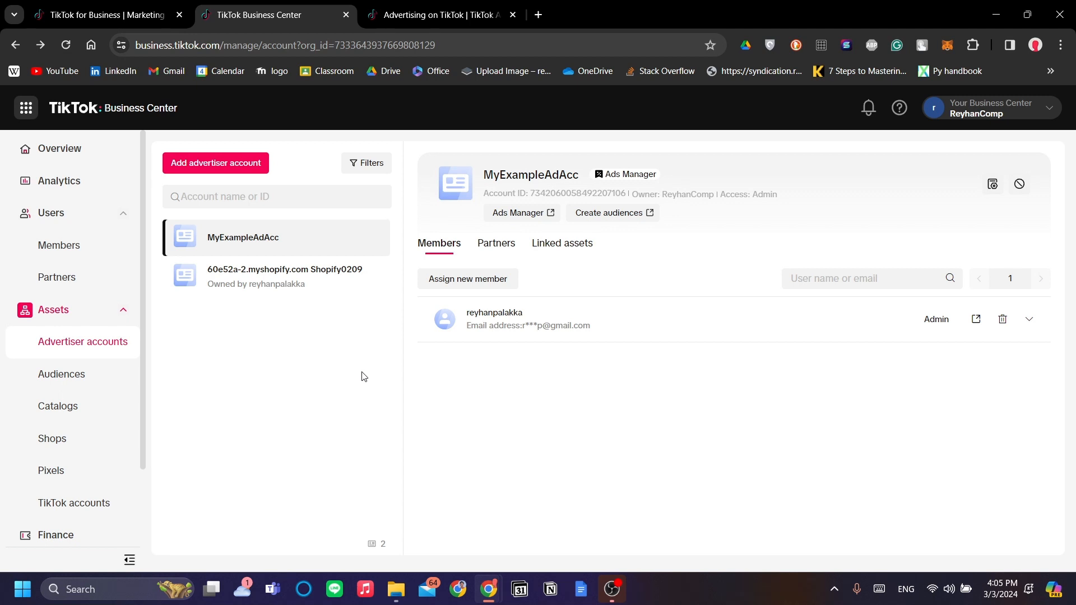
pyautogui.click(75, 250)
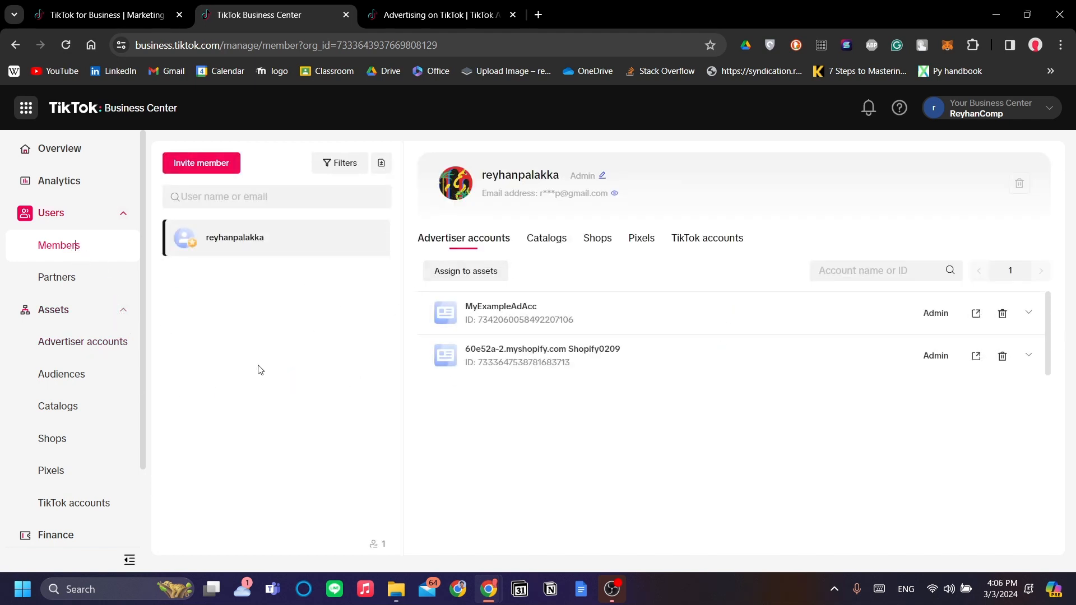
pyautogui.click(189, 163)
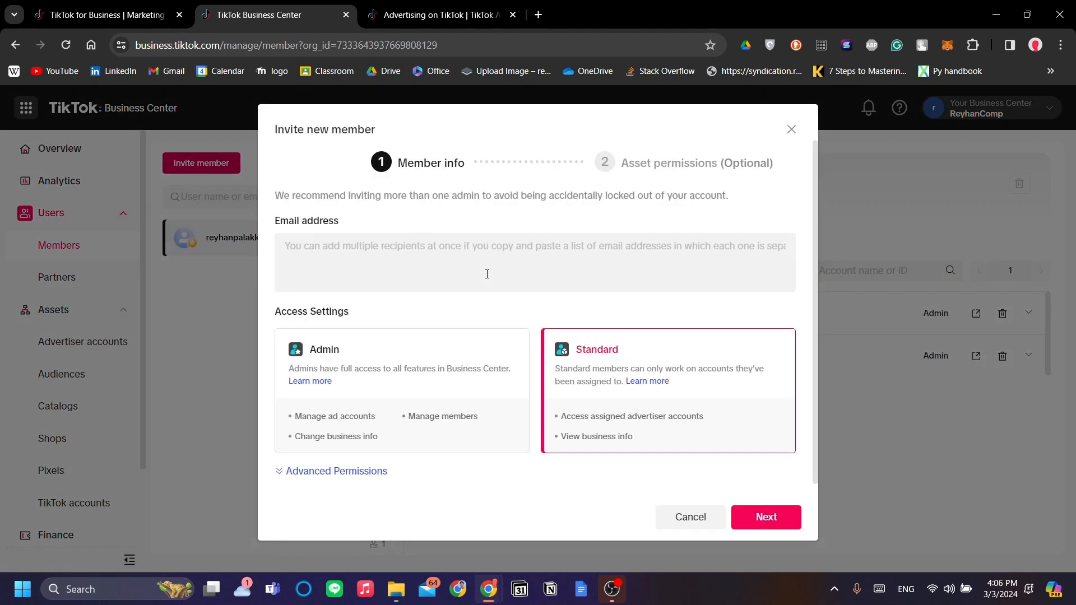
pyautogui.scroll(-1, 603, 350)
pyautogui.scroll(1, 505, 404)
pyautogui.click(790, 130)
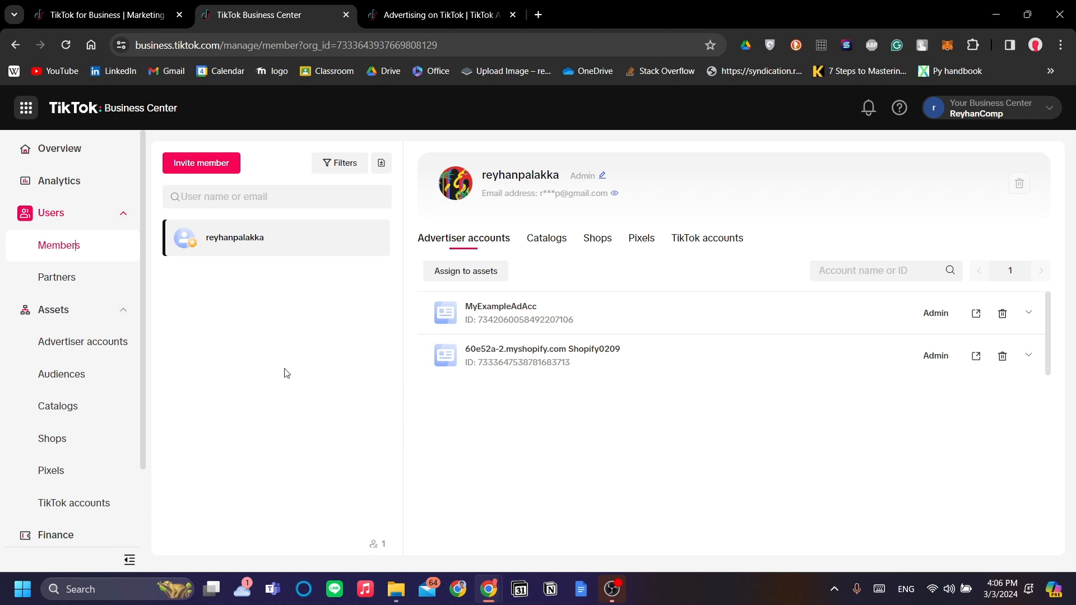
# - Examine the Set Permissions dialog for assigning a member to MyExampleAdAcc and close it without assigning anyone
pyautogui.click(81, 343)
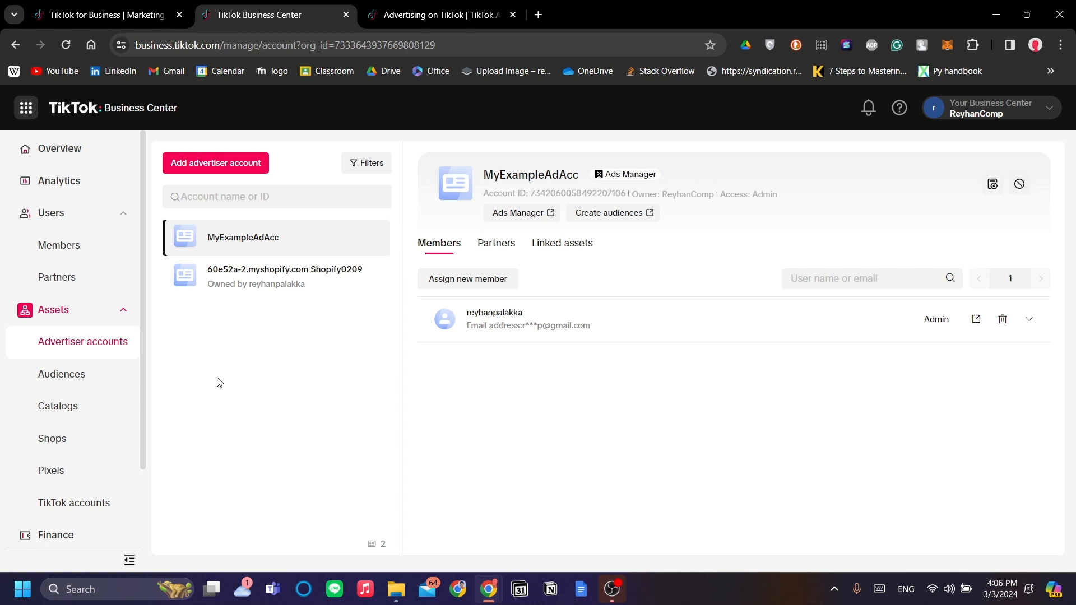
pyautogui.click(479, 293)
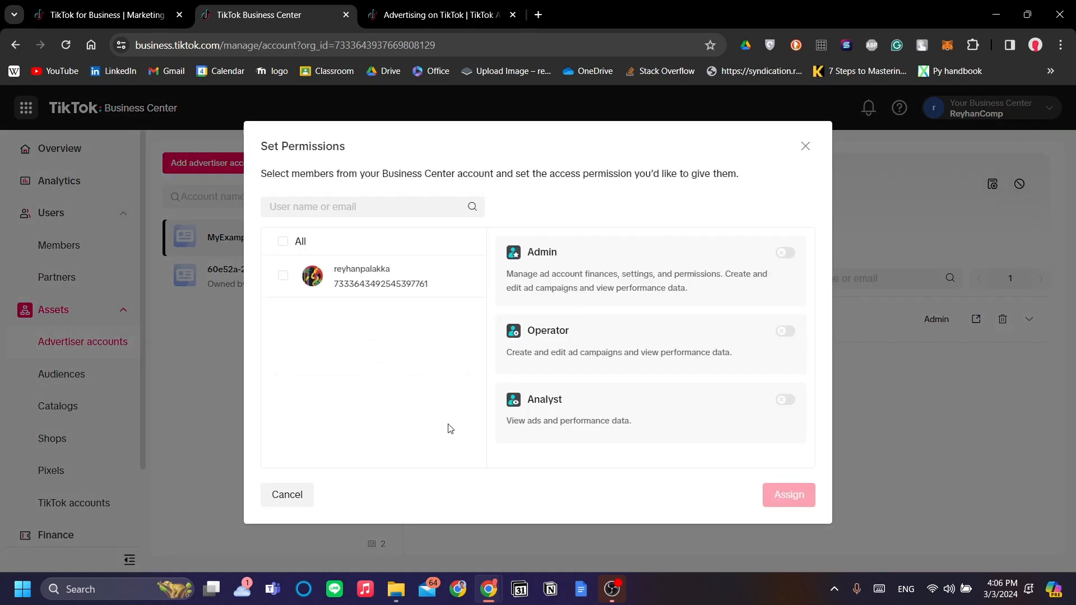
pyautogui.click(807, 147)
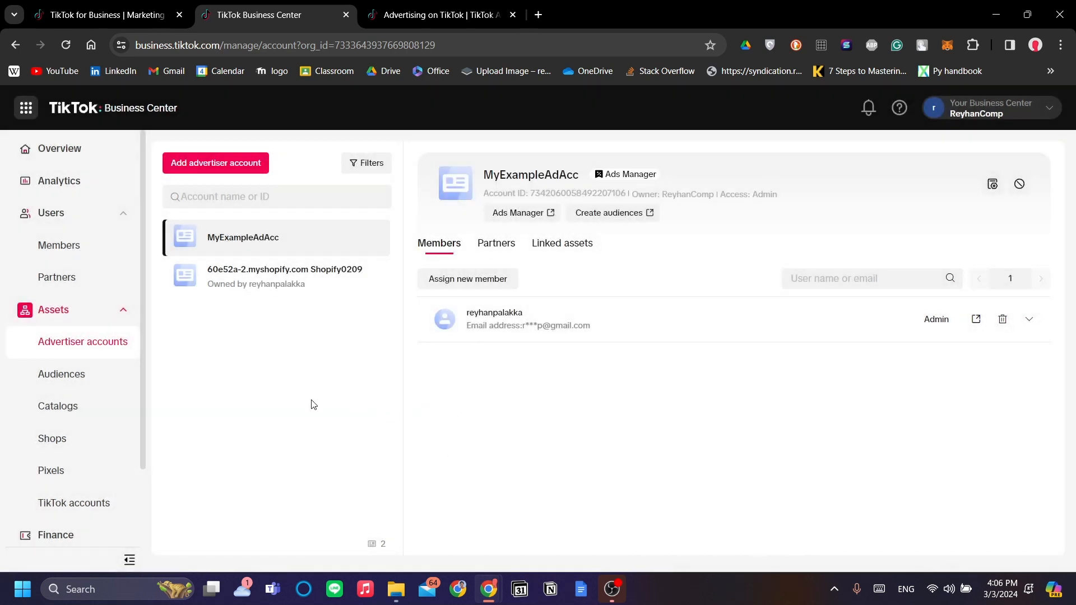
pyautogui.click(468, 281)
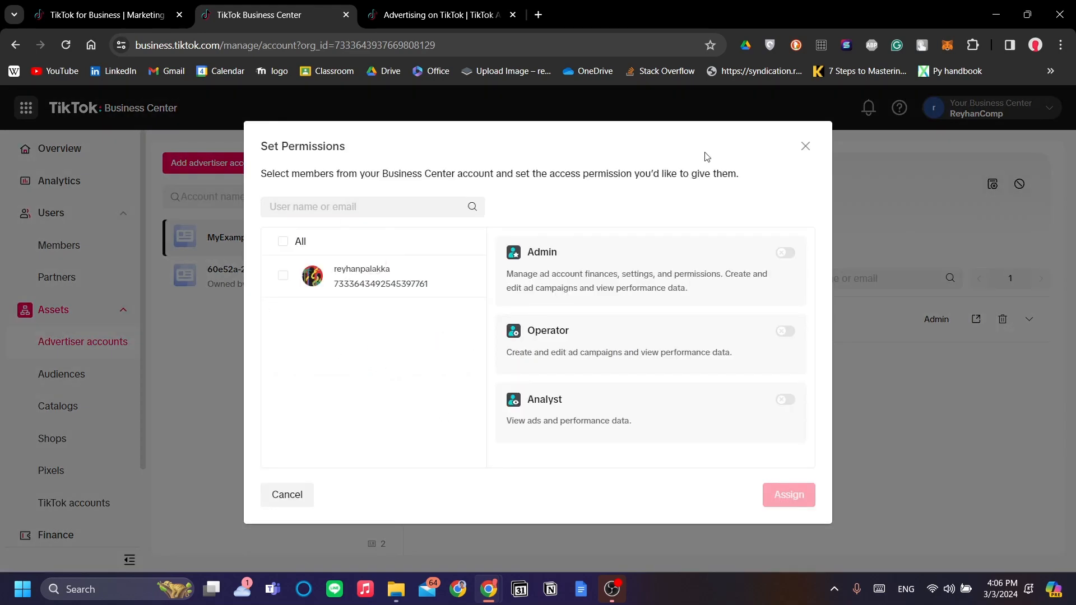
pyautogui.click(805, 146)
# - Compare the account list in Ads Manager with the advertiser accounts in Business Center, and return to the Ads Manager dashboard
pyautogui.click(465, 6)
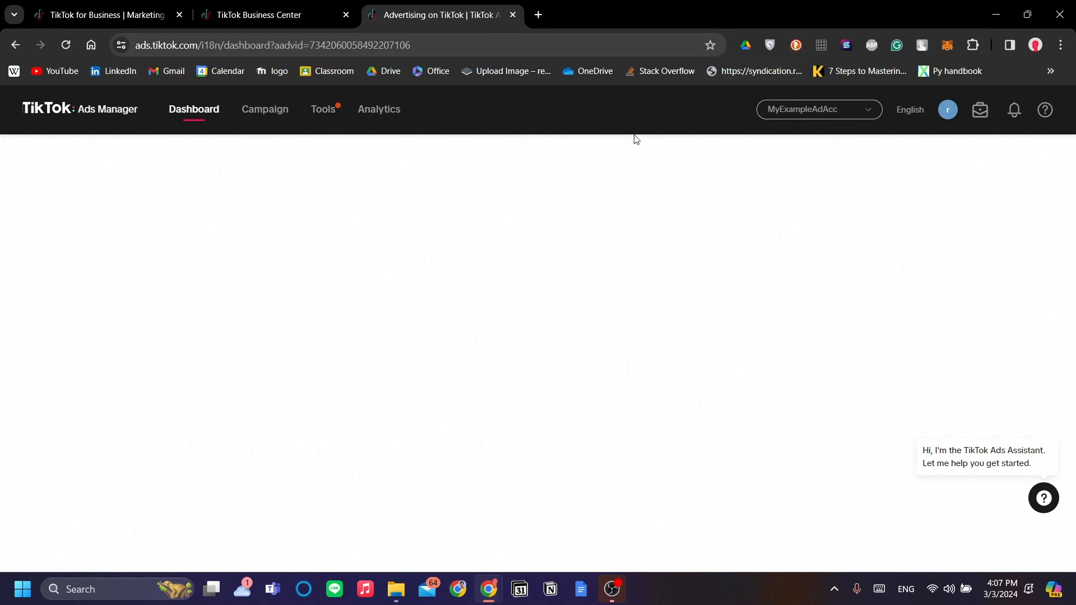
pyautogui.click(828, 116)
pyautogui.scroll(-1, 839, 238)
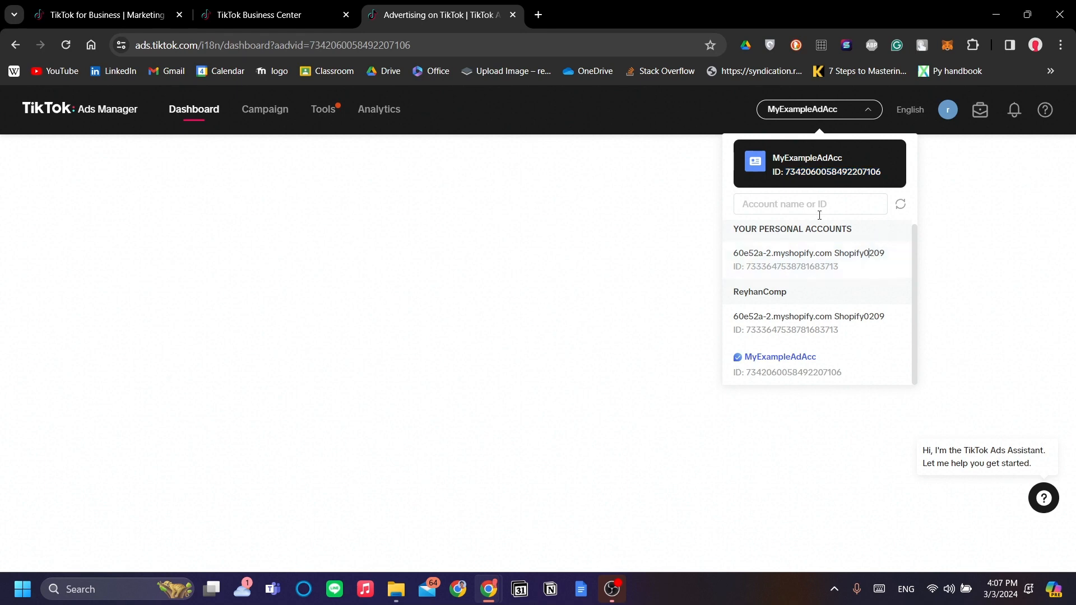
pyautogui.click(269, 15)
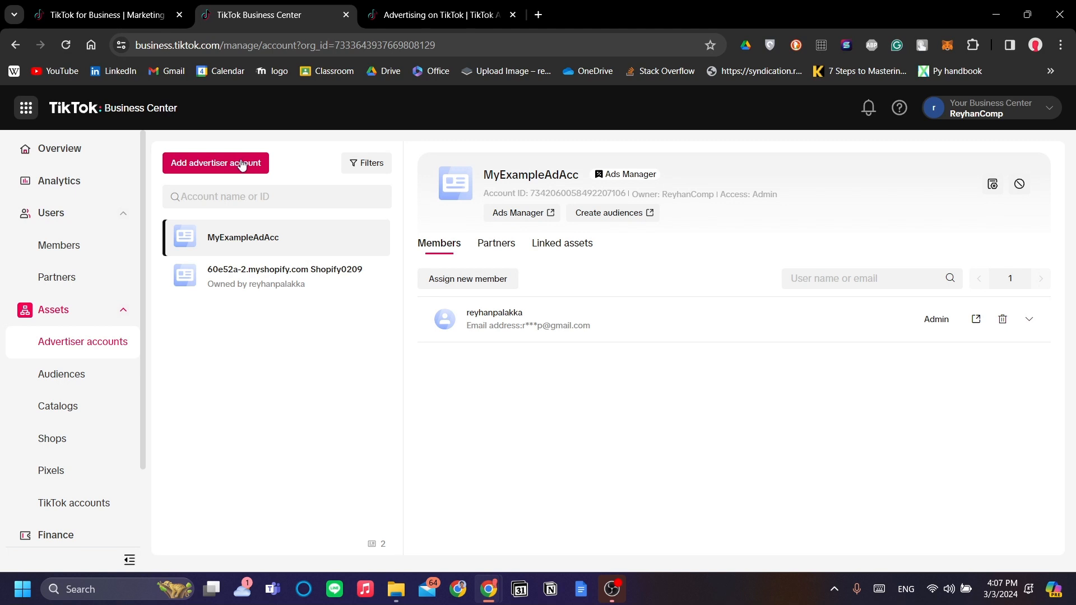
pyautogui.click(409, 15)
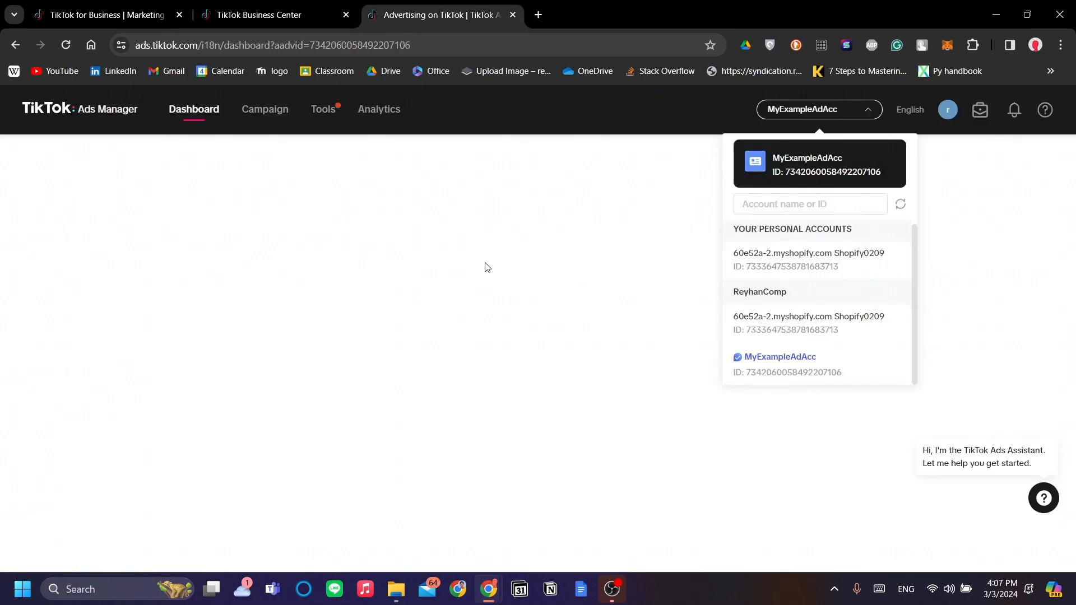
pyautogui.click(566, 317)
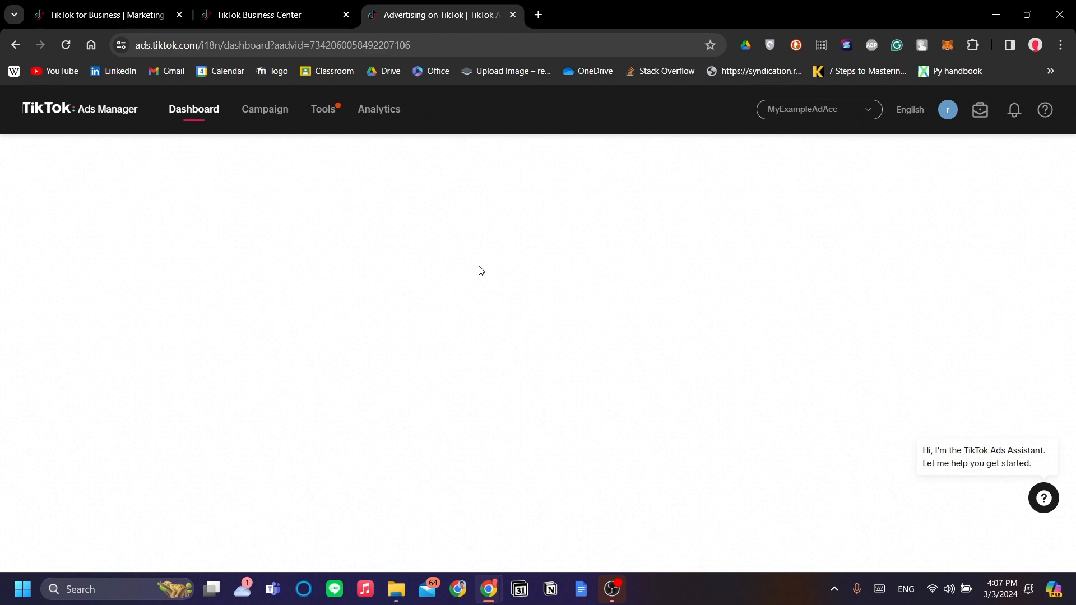
pyautogui.click(269, 15)
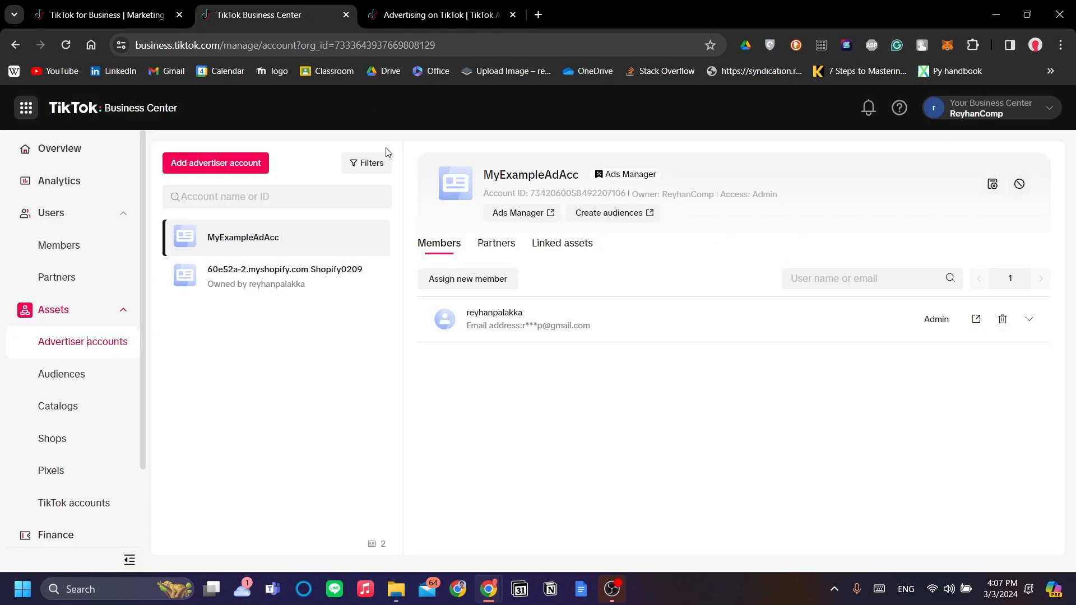
pyautogui.click(437, 14)
pyautogui.click(105, 113)
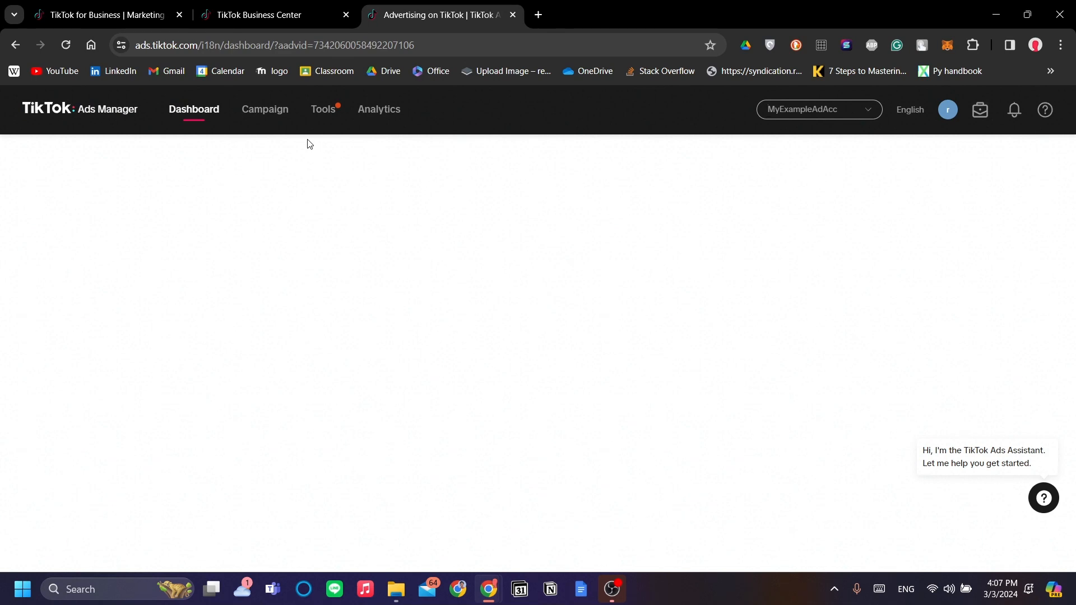
# - Open and reload the Campaign page, and start creating a campaign in Basic mode
pyautogui.click(264, 109)
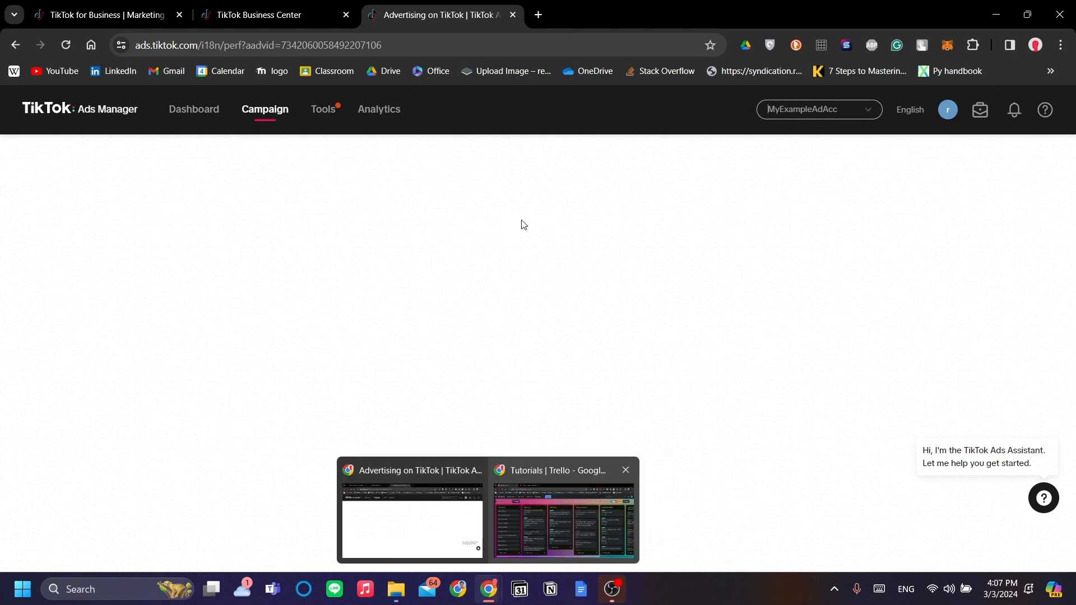
pyautogui.click(59, 49)
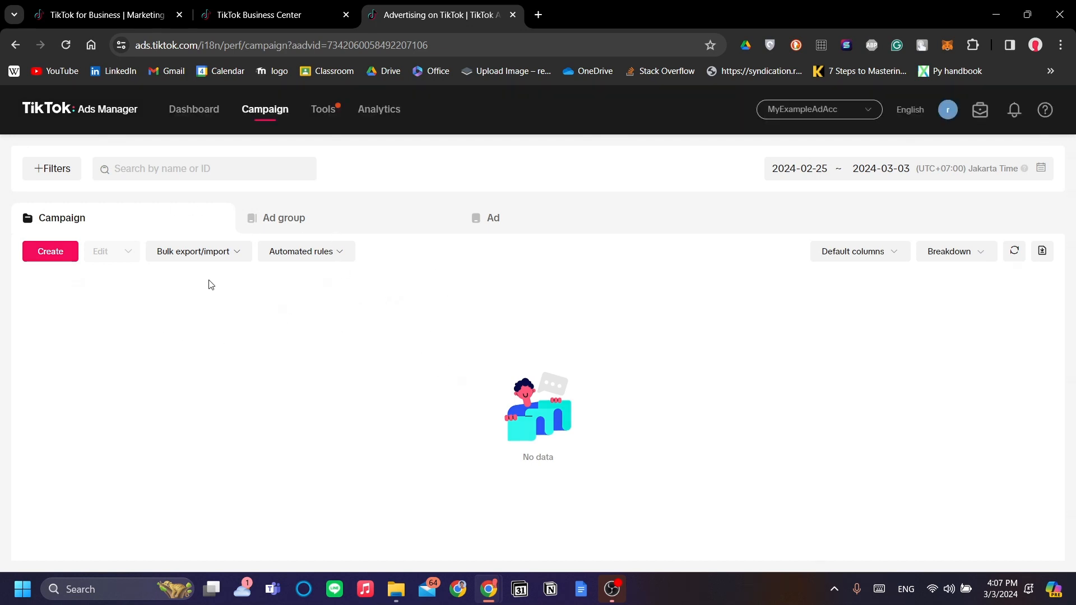
pyautogui.click(59, 252)
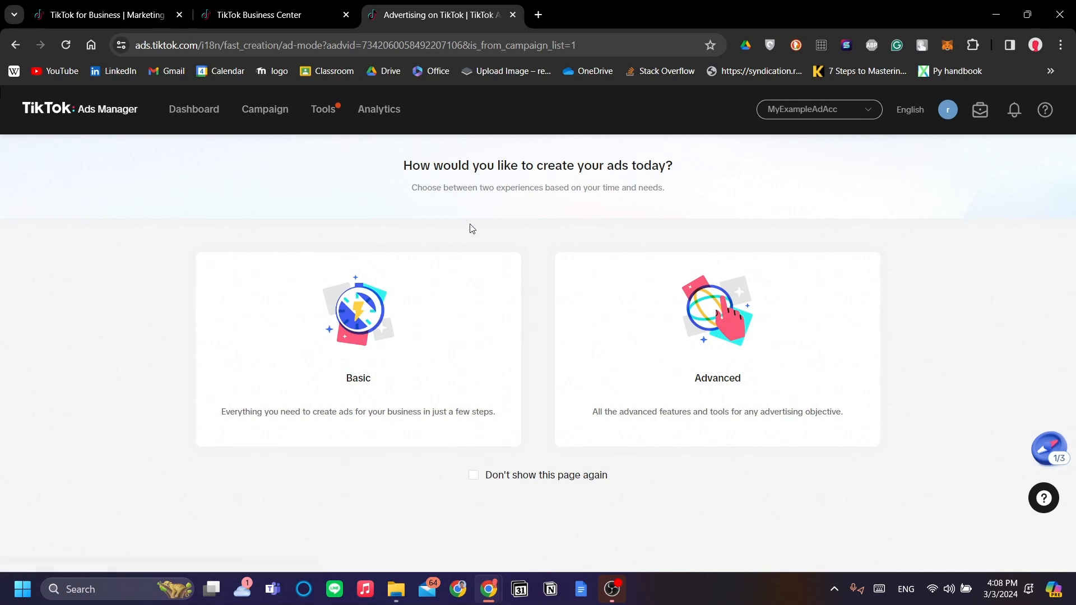
pyautogui.click(343, 336)
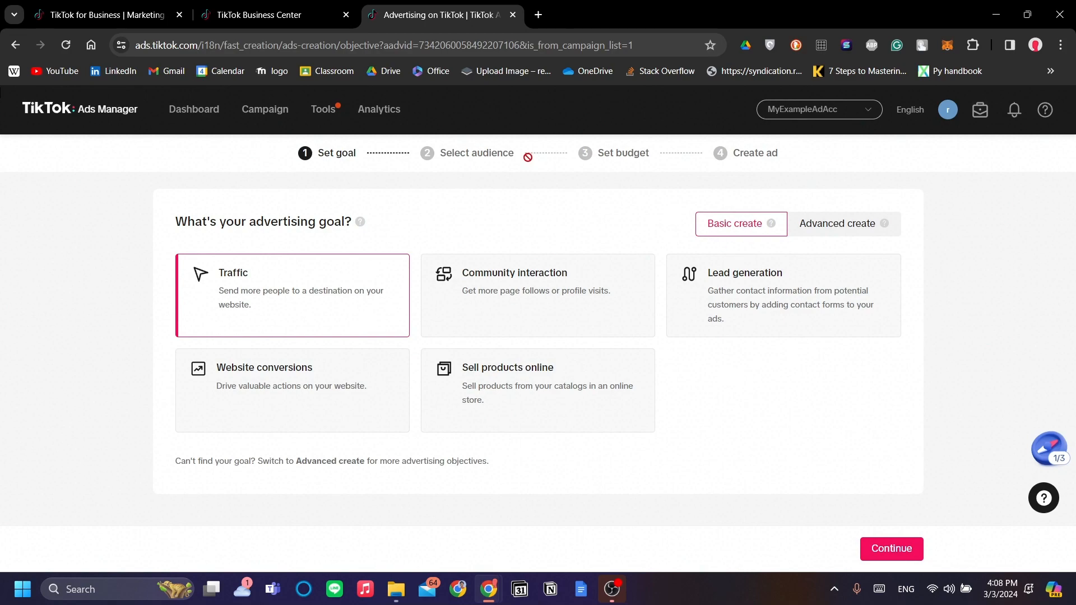
# - Switch the ad creation to Advanced create and select Video views as the advertising objective
pyautogui.click(822, 225)
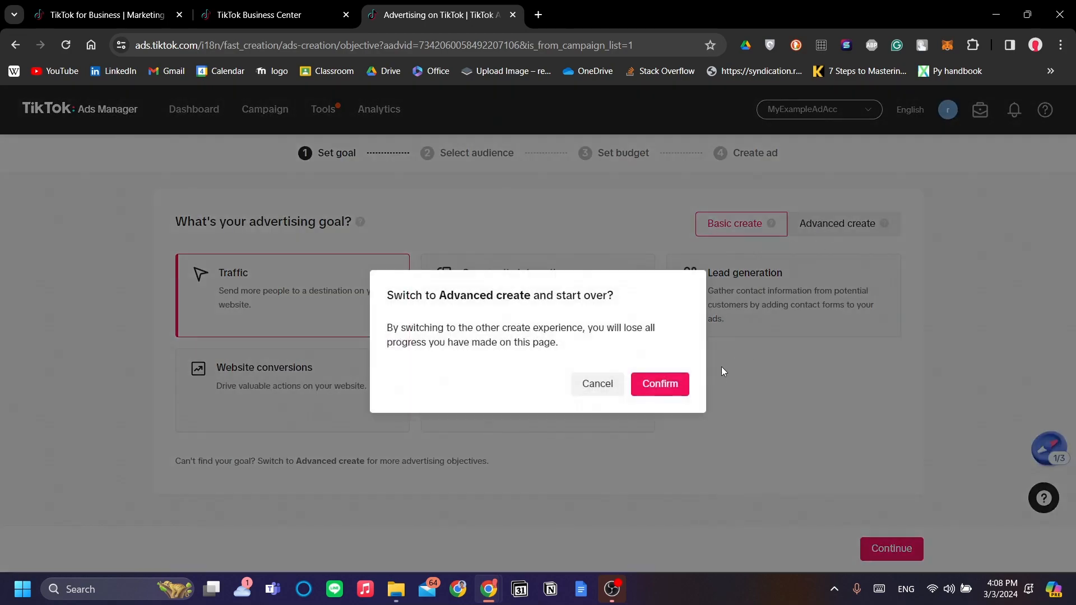
pyautogui.click(670, 391)
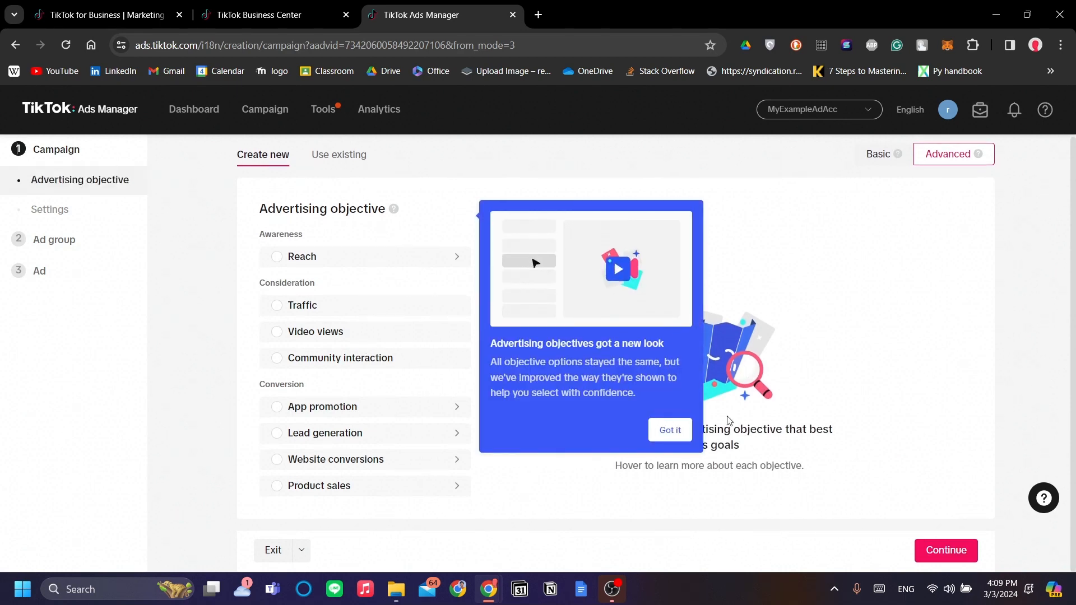
pyautogui.click(671, 433)
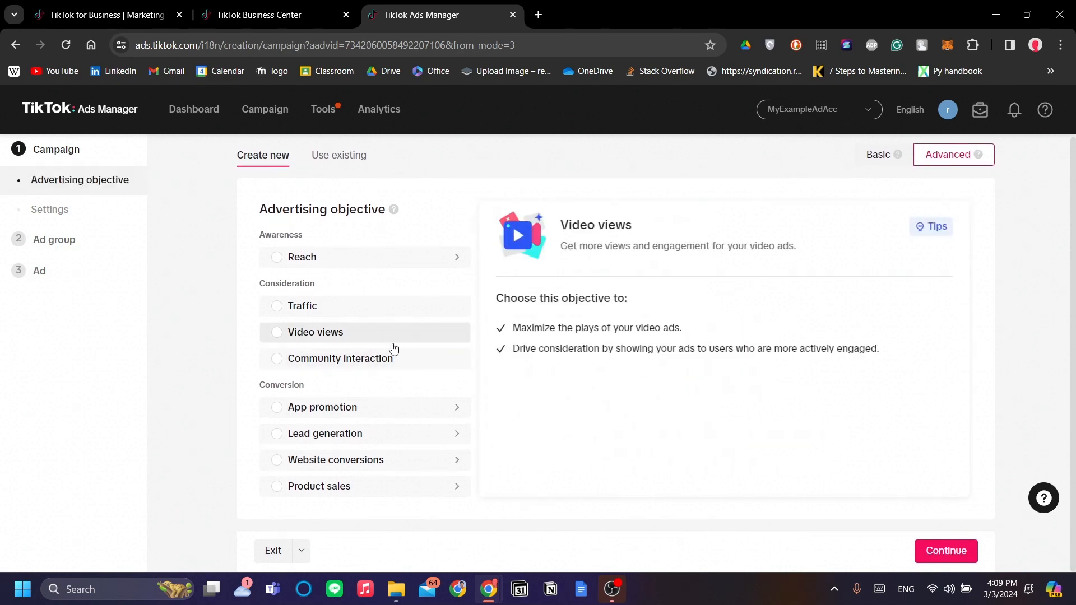
pyautogui.click(396, 339)
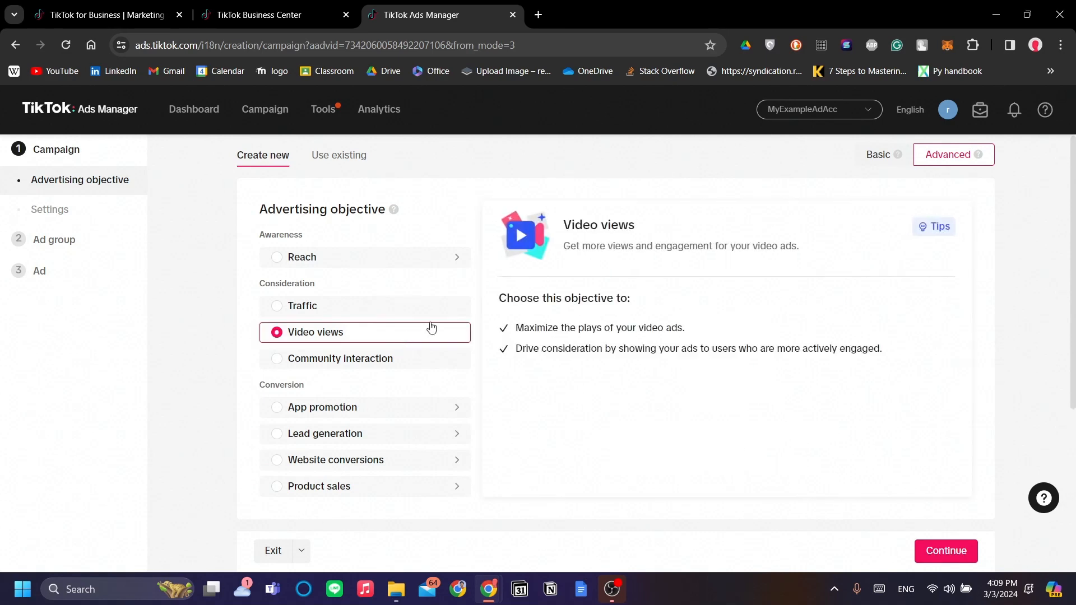
# - Examine the campaign name, campaign budget optimization and budget settings for the Video views campaign
pyautogui.scroll(-2, 362, 377)
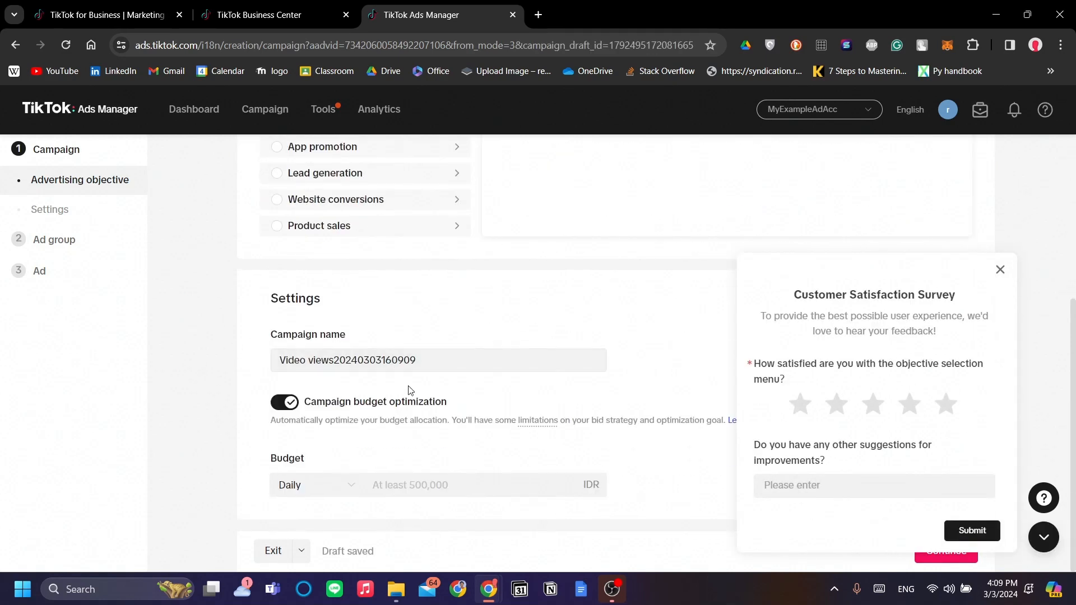
pyautogui.scroll(3, 628, 380)
pyautogui.scroll(-3, 607, 459)
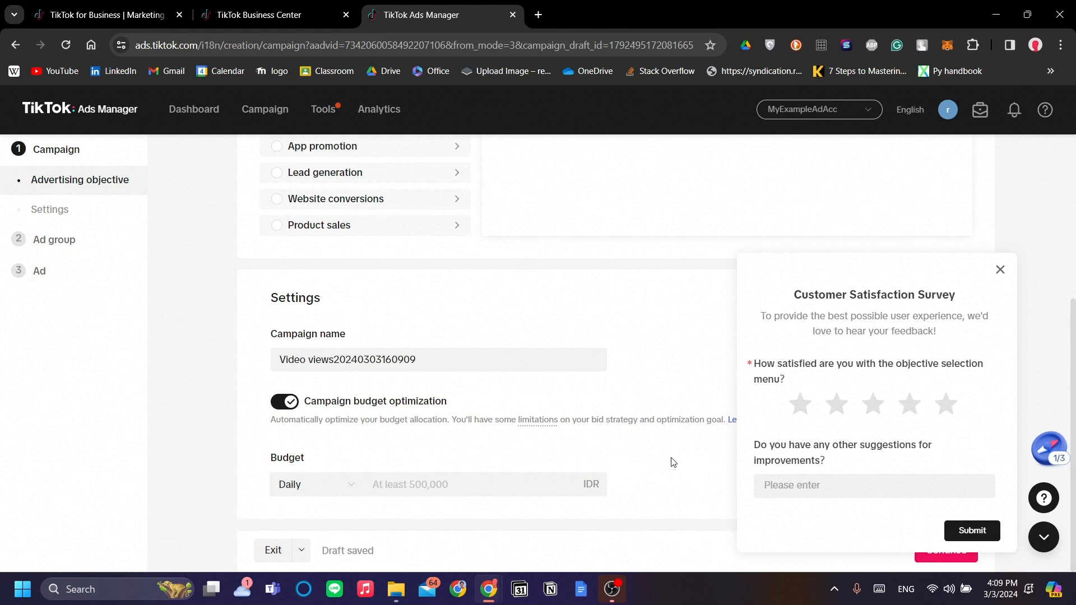
pyautogui.scroll(4, 672, 462)
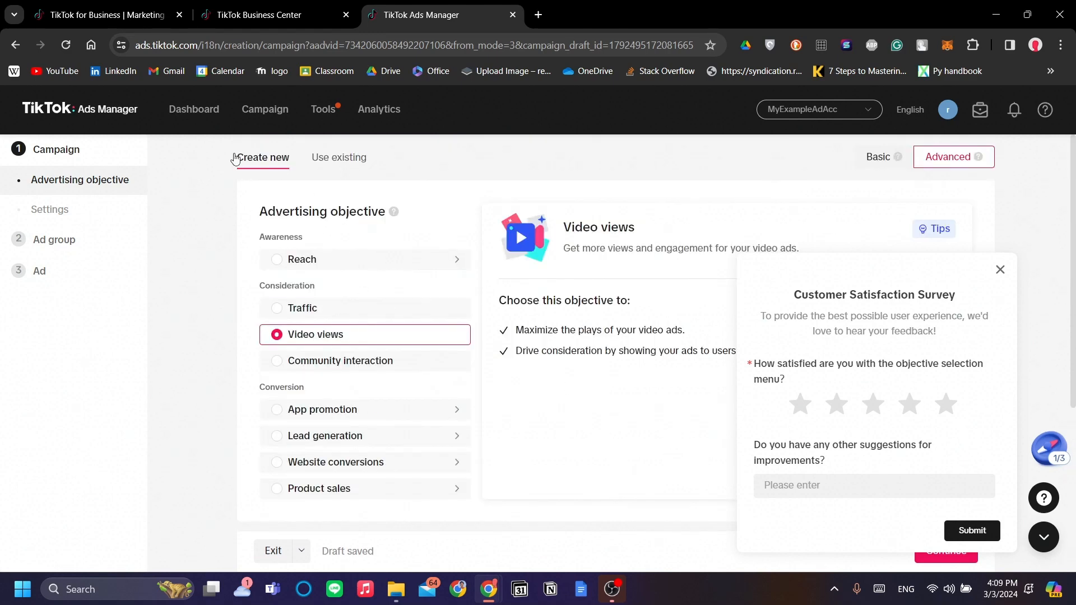
# - Go back to the Set goal stage of Basic create and dismiss the Customer Satisfaction Survey
pyautogui.hotkey('alt', 'Left')
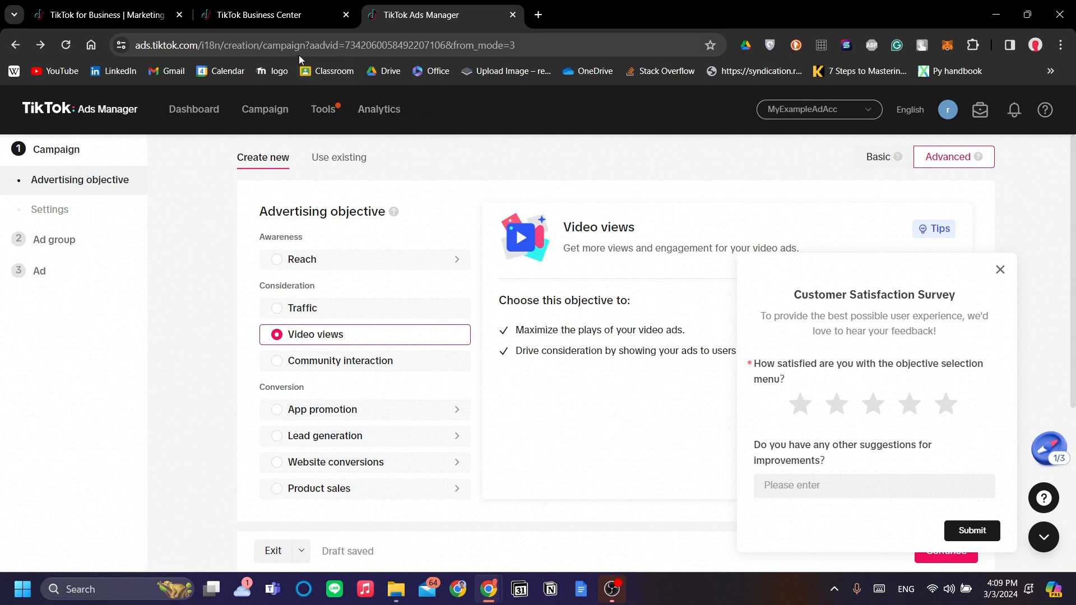
pyautogui.click(24, 43)
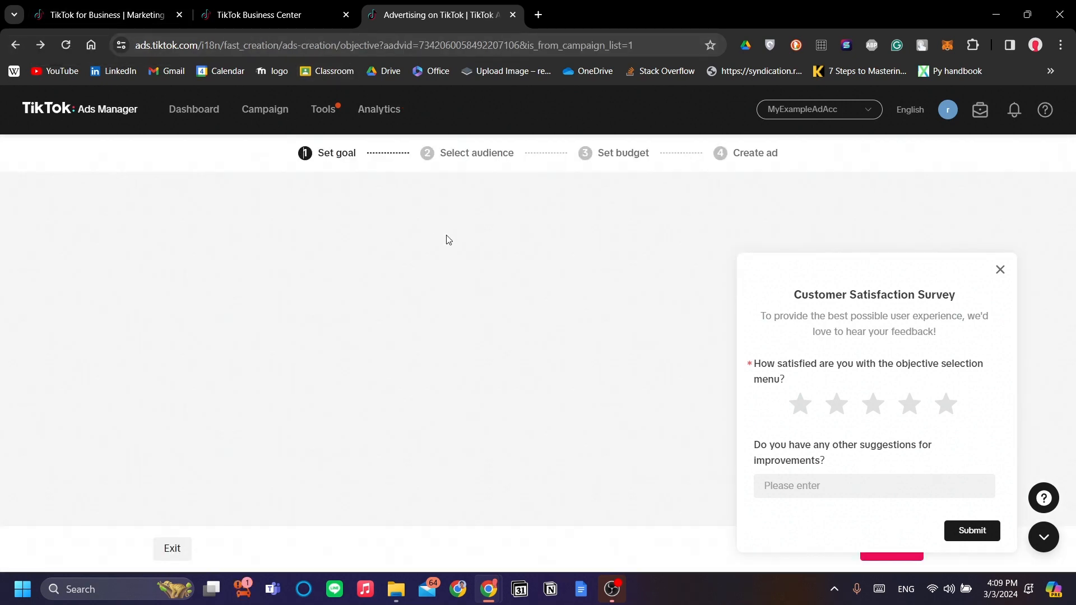
pyautogui.click(1001, 271)
# - Continue through the Set goal, Select audience and Set budget stages with their existing settings
pyautogui.click(889, 546)
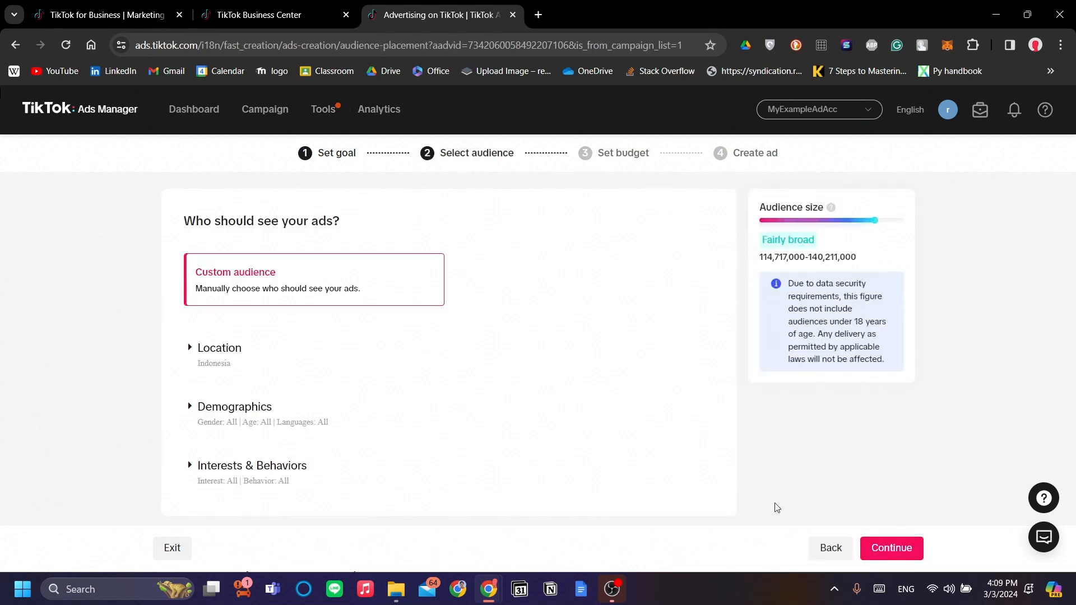
pyautogui.click(888, 549)
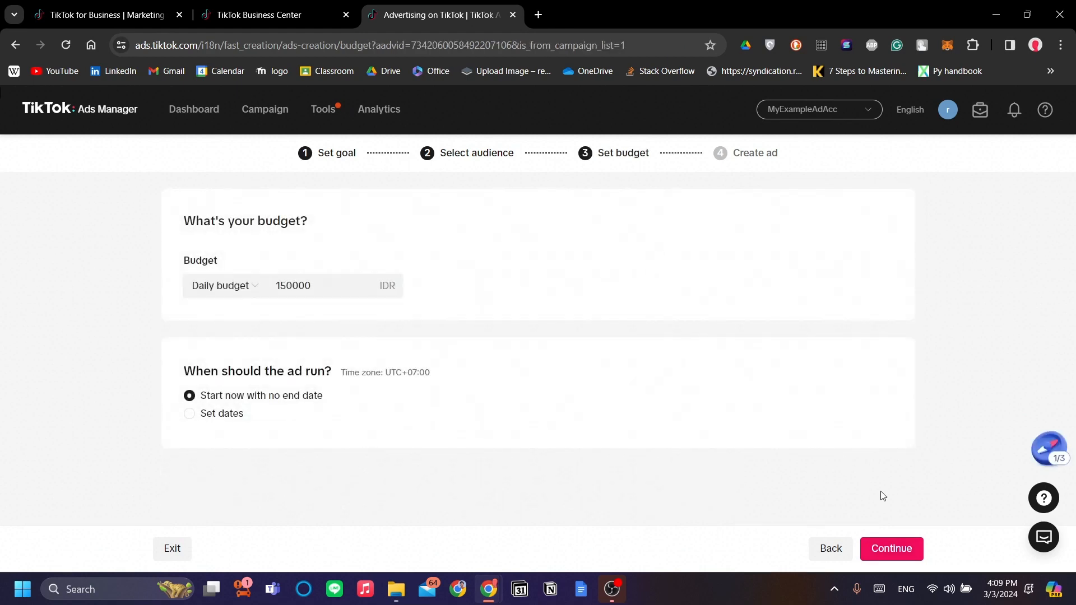
pyautogui.click(888, 547)
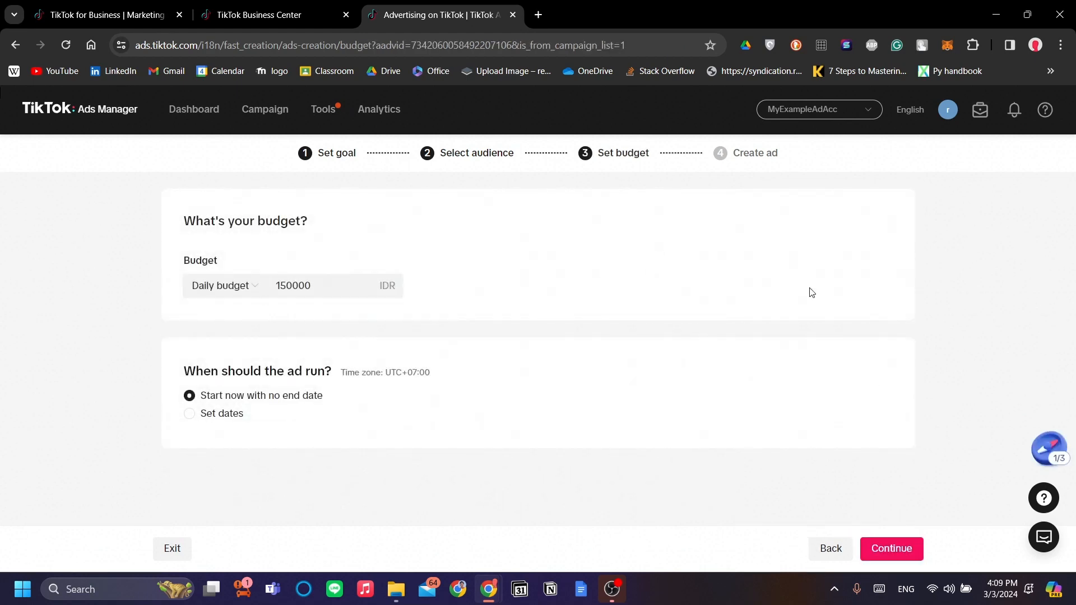